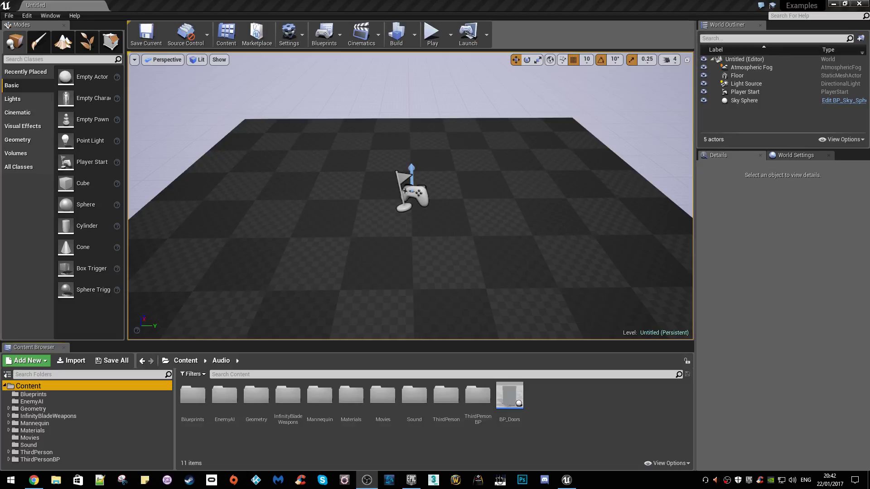
Create a new folder named Audio under Content, then shrink the editor to reveal the desktop
mouse_move(411, 197)
right_down()
mouse_move(462, 204)
mouse_move(462, 170)
right_up()
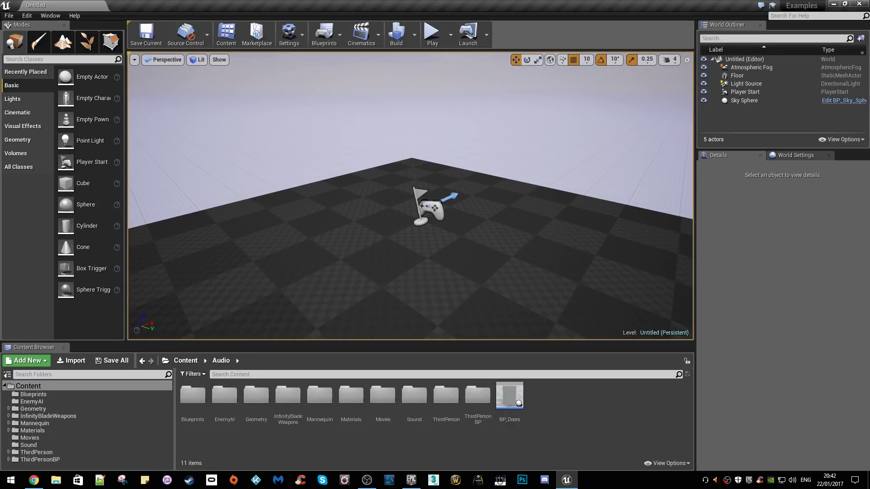
right_click(50, 386)
click(68, 237)
text(Audio)
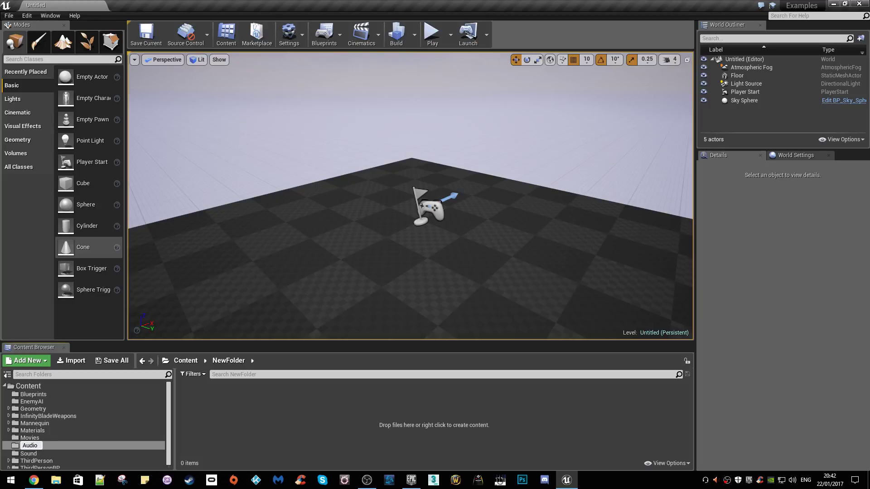
key(Return)
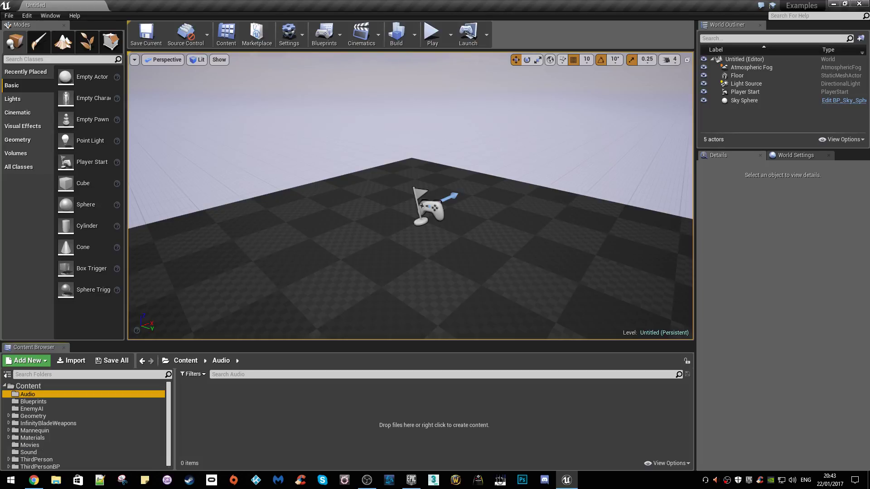
drag(340, 6, 432, 40)
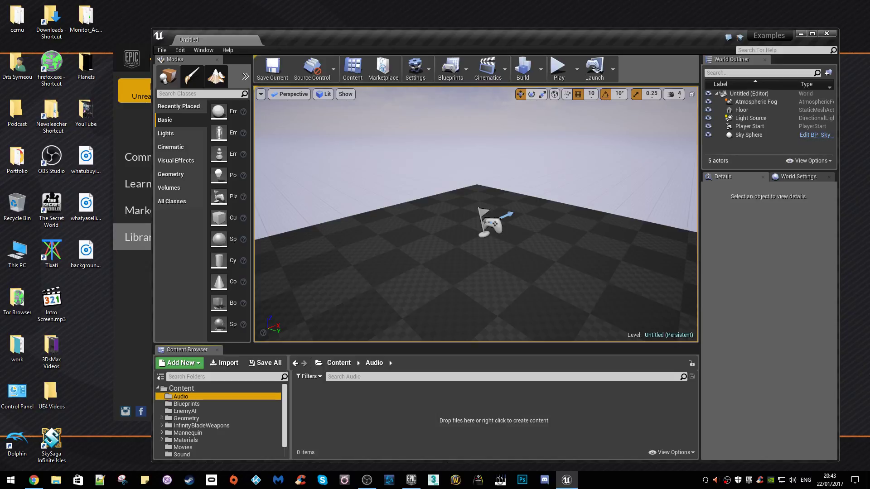
Select backgroundsound.wav, whatubuying.wav and whatyasellin.wav together on the desktop
click(86, 253)
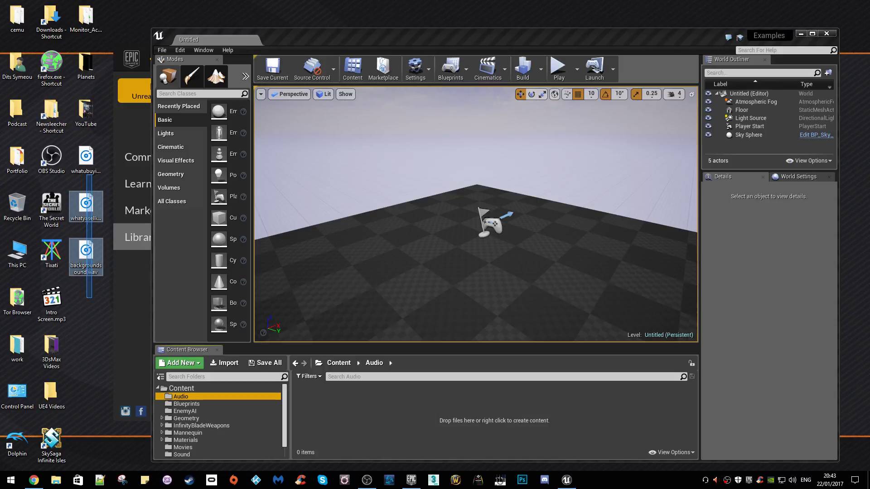
drag(87, 144, 90, 259)
click(86, 204)
drag(86, 145, 89, 259)
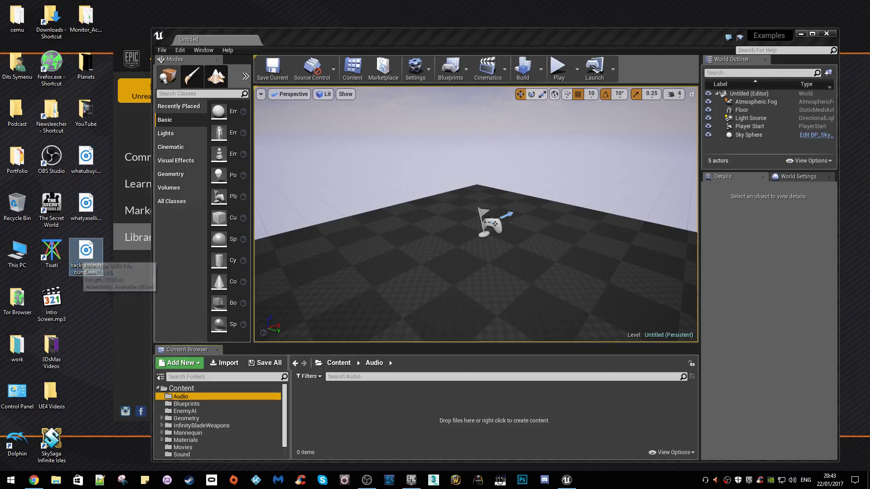
click(86, 306)
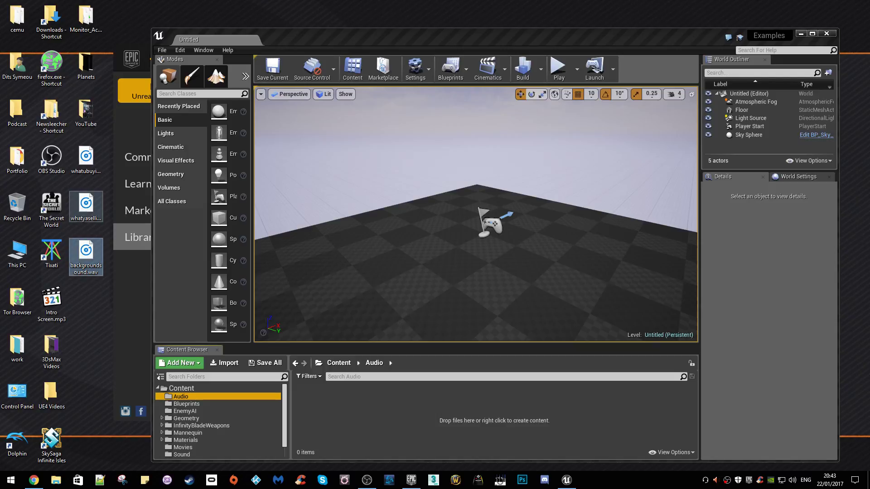
key(Up)
key(Up)
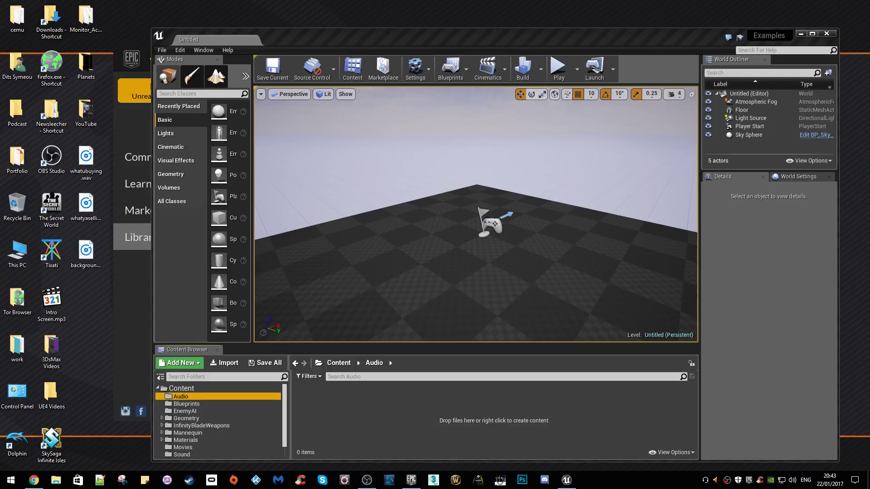
drag(91, 308, 89, 266)
drag(93, 307, 71, 144)
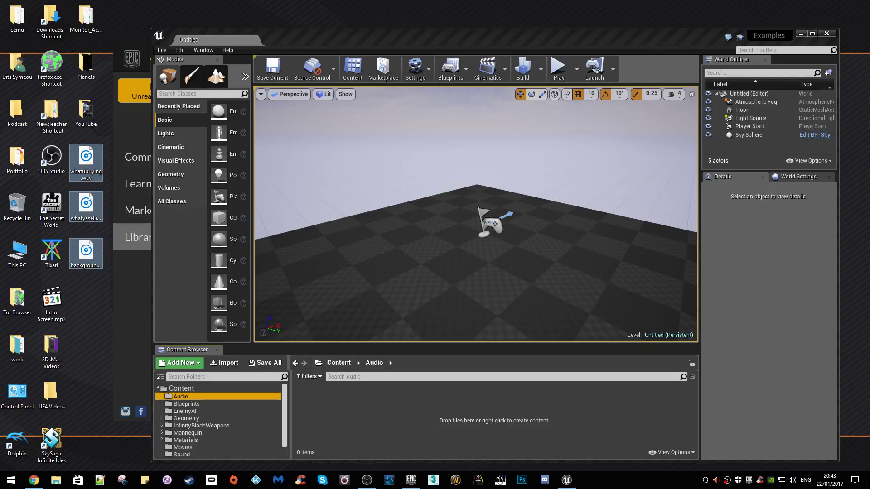
Drag the three wav files into the Audio folder and maximize the editor
drag(435, 236, 340, 407)
drag(404, 41, 370, 4)
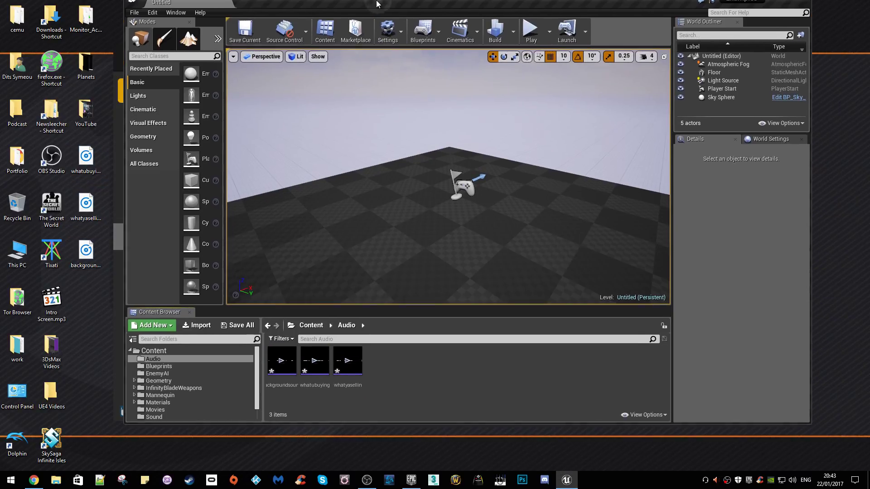
double_click(370, 4)
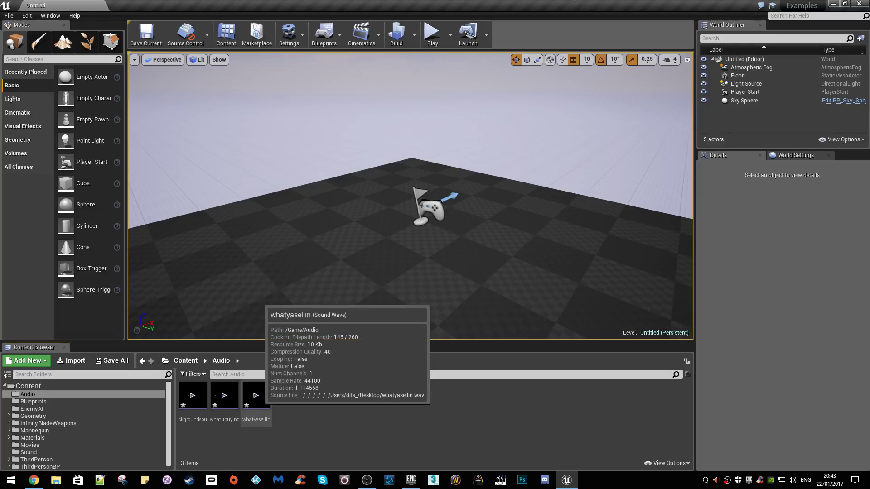
Create cues from whatyasellin, whatubuying and backgroundsound, then select whatubuying_Cue
right_click(258, 399)
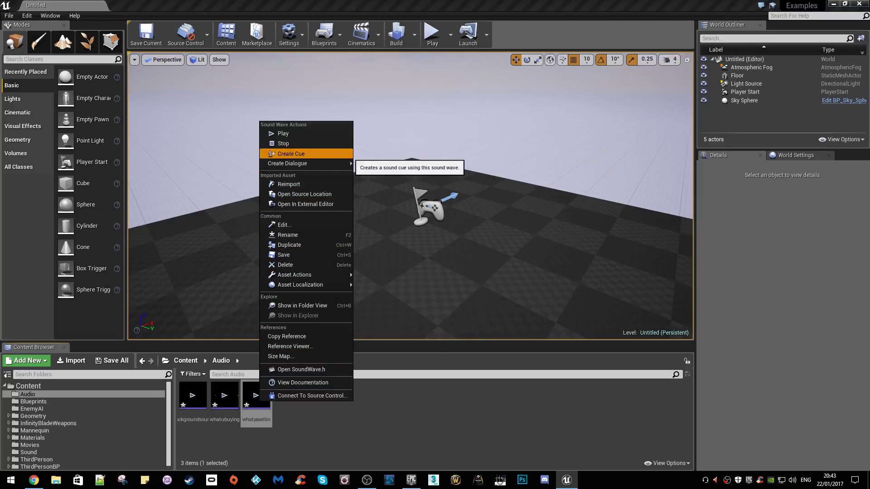
click(293, 153)
right_click(224, 397)
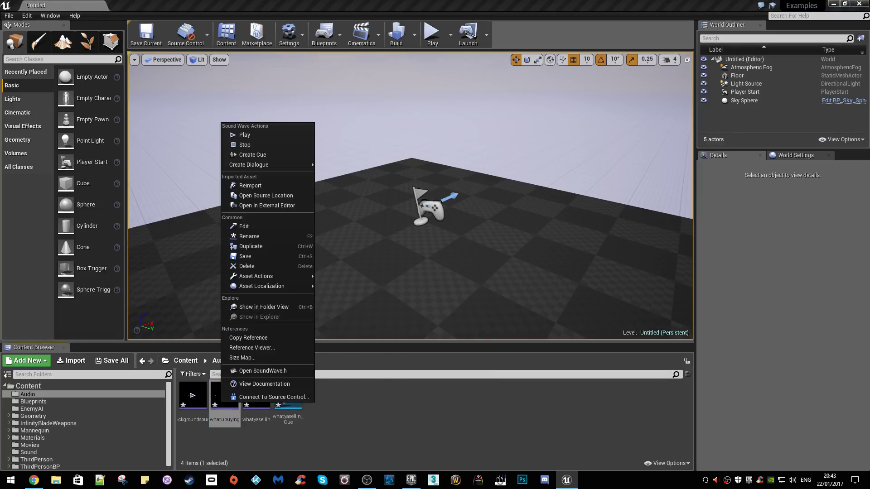
click(251, 153)
key(Escape)
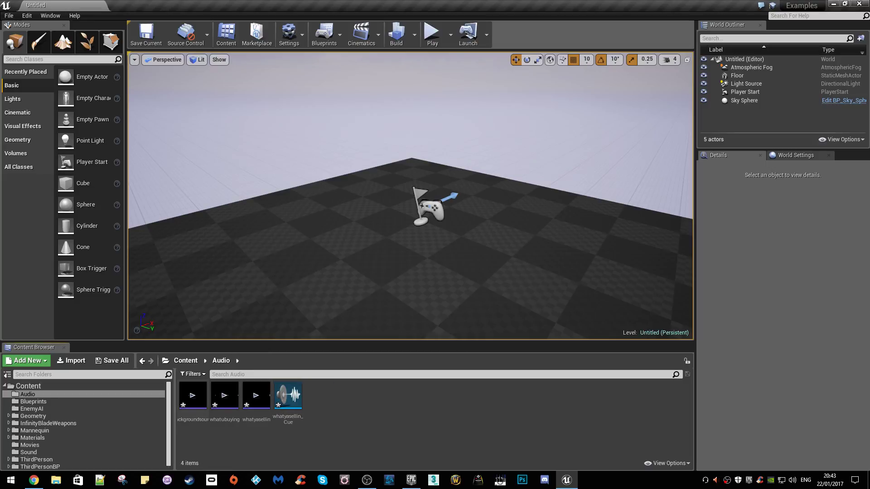
right_click(194, 397)
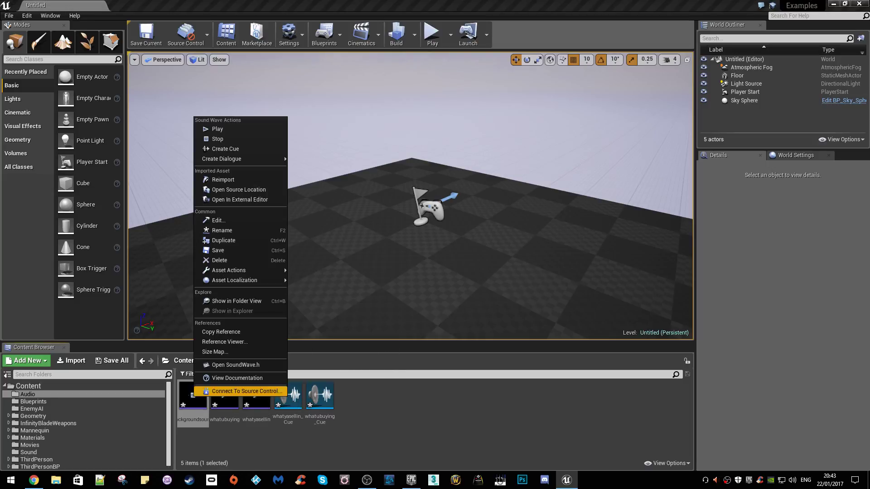
click(225, 149)
key(Escape)
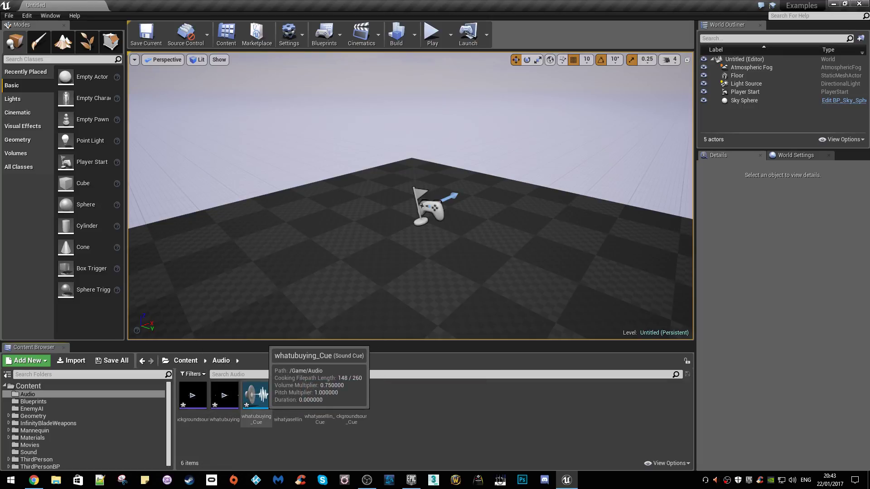
click(256, 397)
Open whatubuying_Cue, reposition its Output node, then close the cue editor
double_click(257, 397)
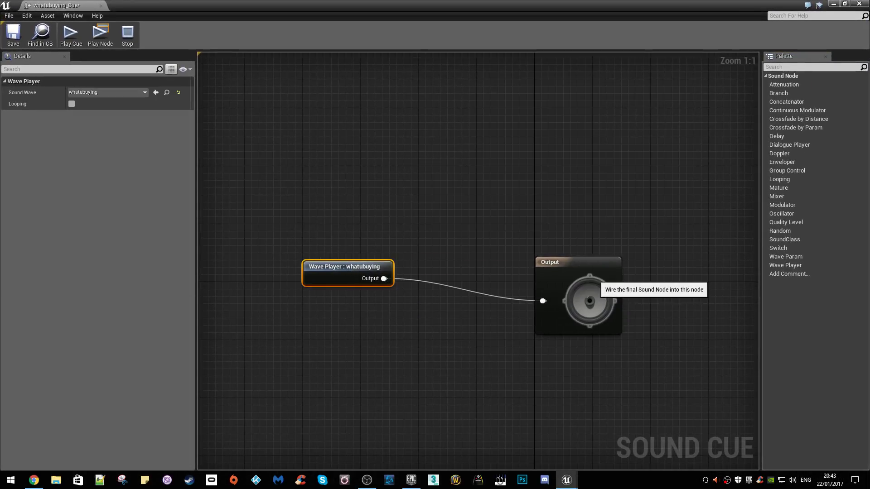
drag(541, 279, 502, 254)
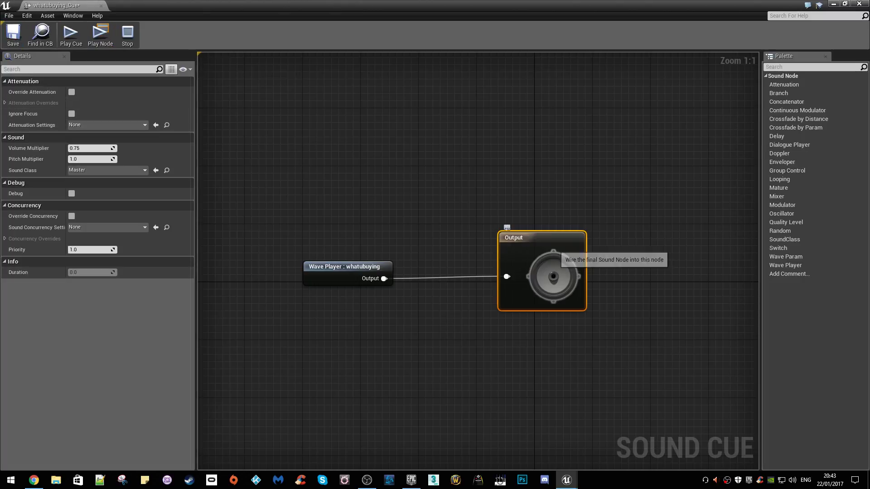
drag(508, 228, 536, 235)
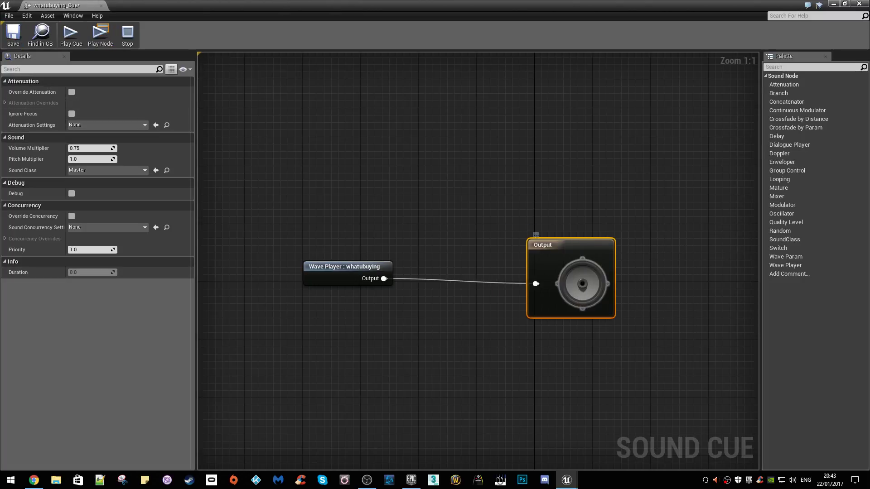
click(100, 5)
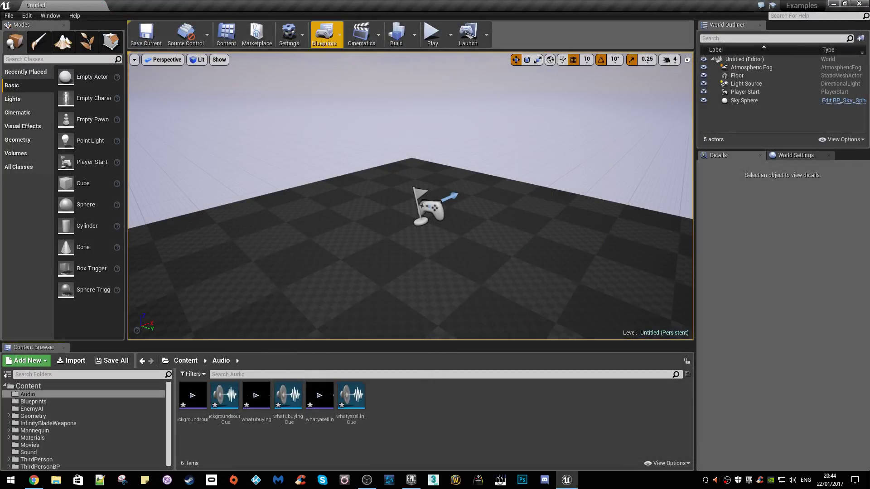
Place a Trigger Box on the right side of the floor
drag(82, 268, 588, 233)
drag(544, 197, 543, 198)
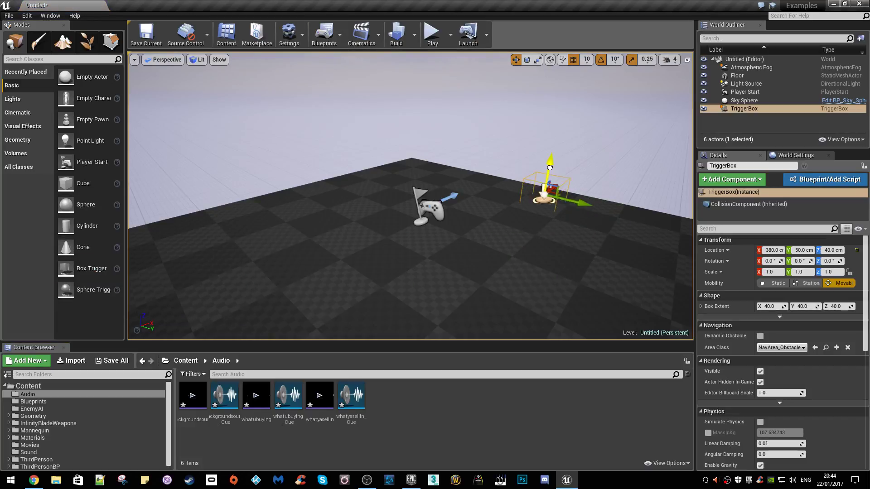
key(space)
key(space)
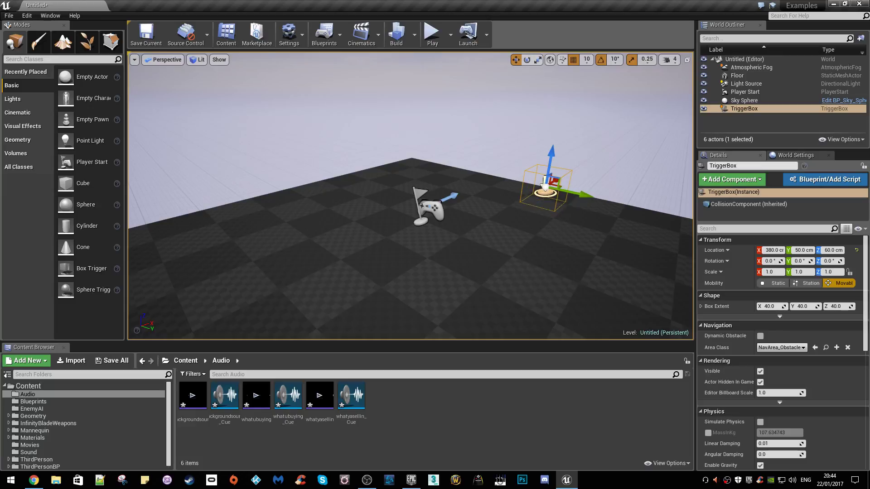
Move the Player Start farther left along X
click(428, 204)
key(f)
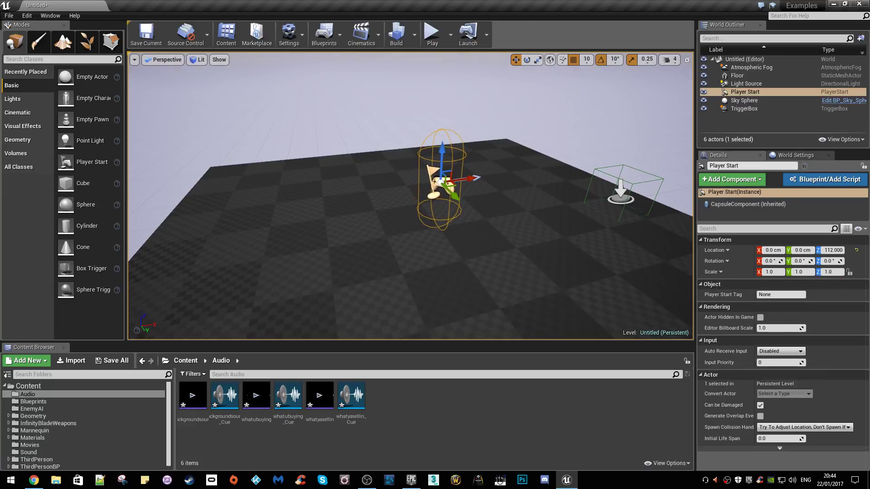
drag(442, 182, 245, 208)
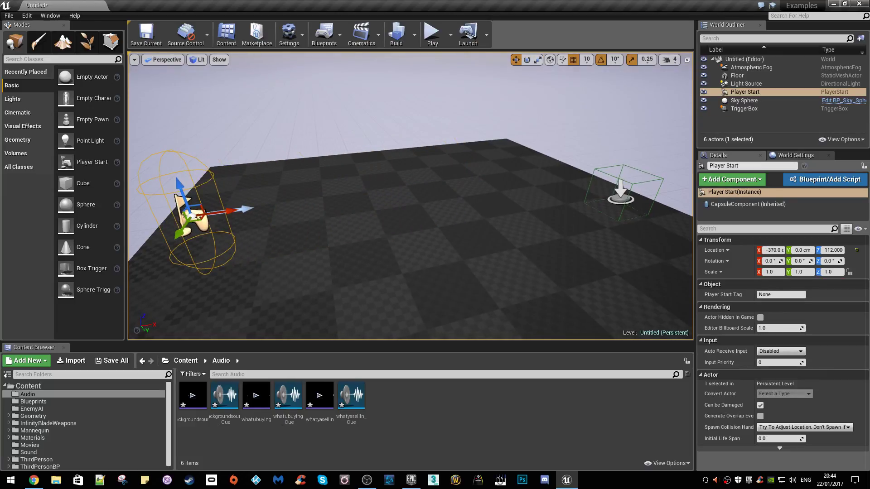
Raise the trigger box higher above the floor
click(621, 190)
key(space)
key(space)
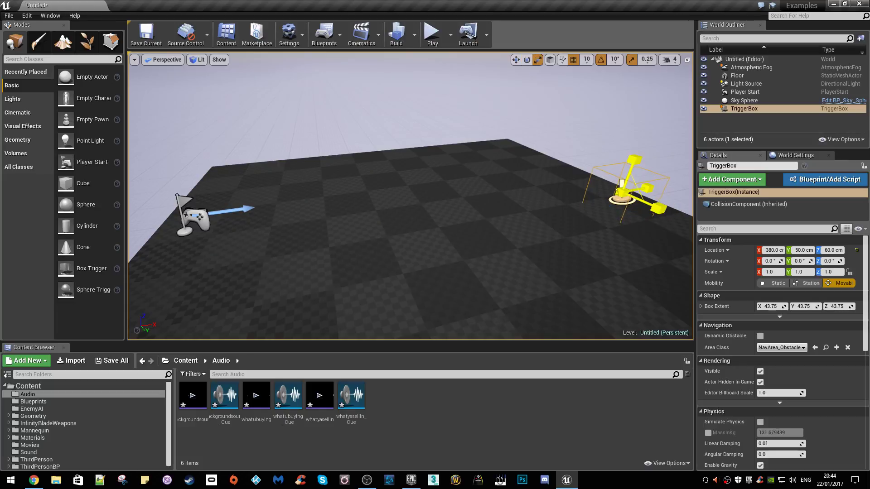
key(space)
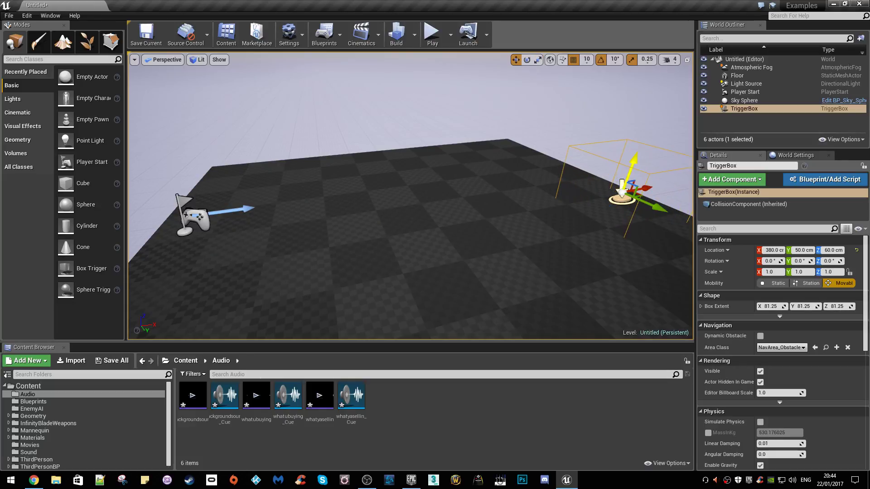
drag(622, 185, 643, 143)
right_drag(408, 204, 407, 204)
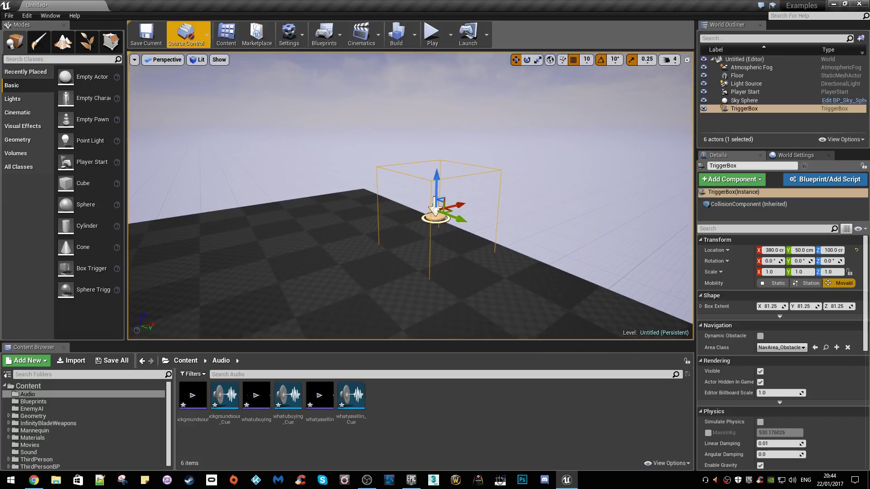
click(324, 34)
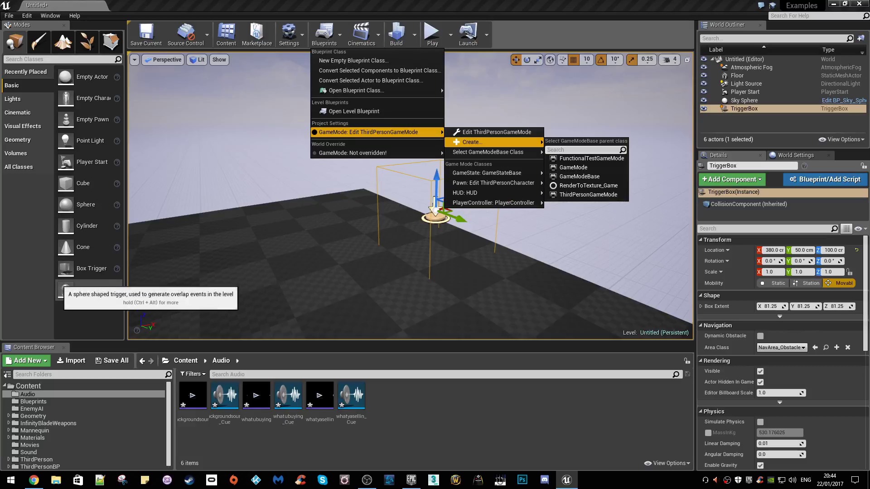
Open Open Level Blueprint from the Blueprints toolbar dropdown
click(433, 197)
click(433, 197)
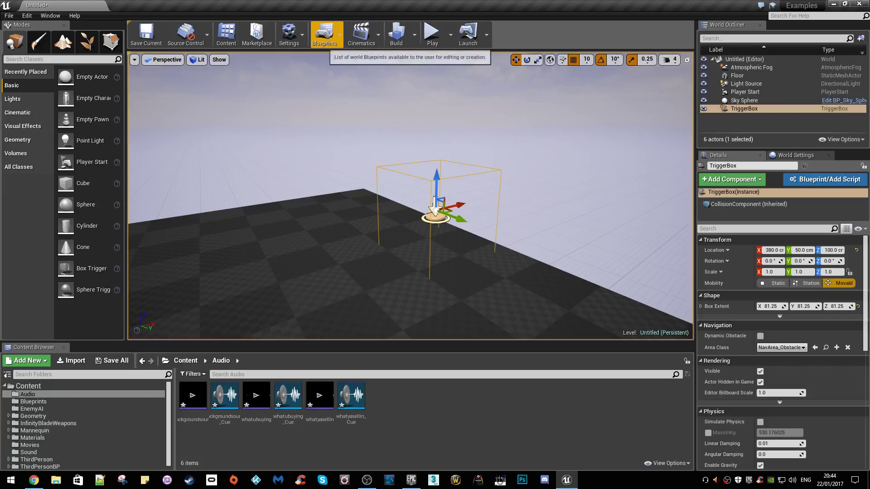
click(323, 34)
click(462, 98)
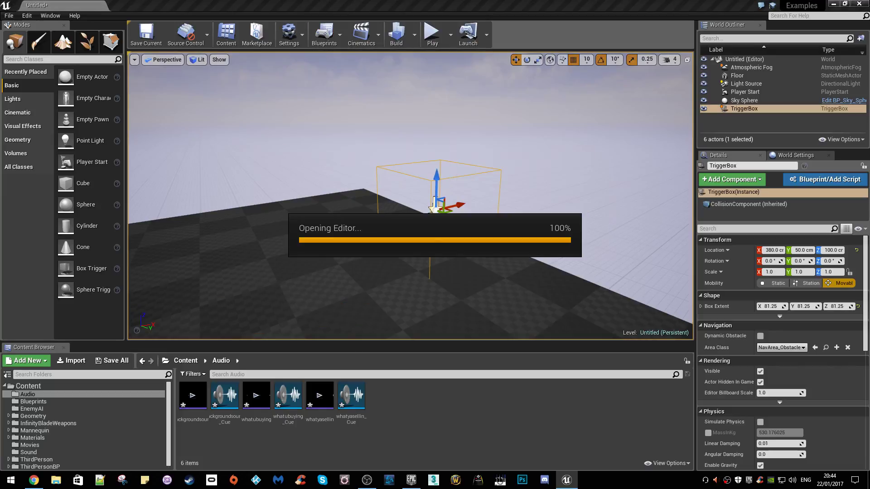
Delete the default nodes and add OnActorBeginOverlap for Trigger Box 1
key(ctrl+a)
key(Delete)
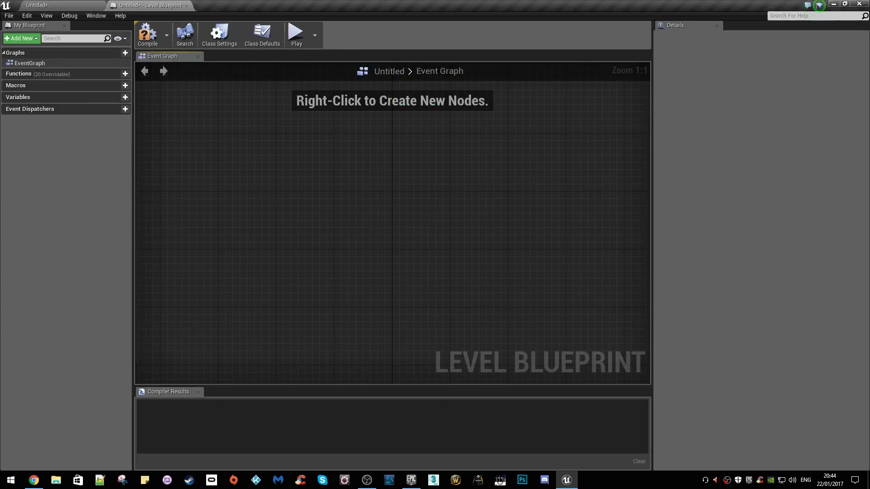
right_click(324, 144)
click(360, 171)
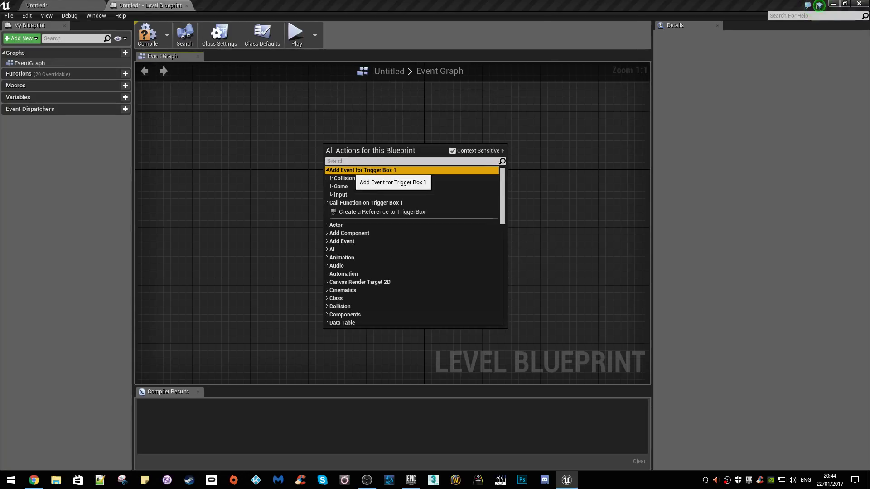
click(344, 179)
click(371, 186)
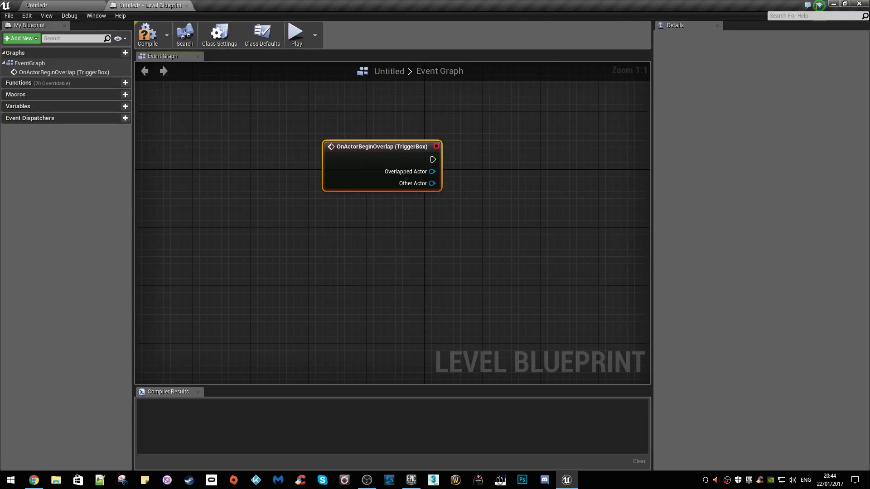
Add OnActorEndOverlap for the trigger box and arrange it below the begin-overlap event
right_click(349, 225)
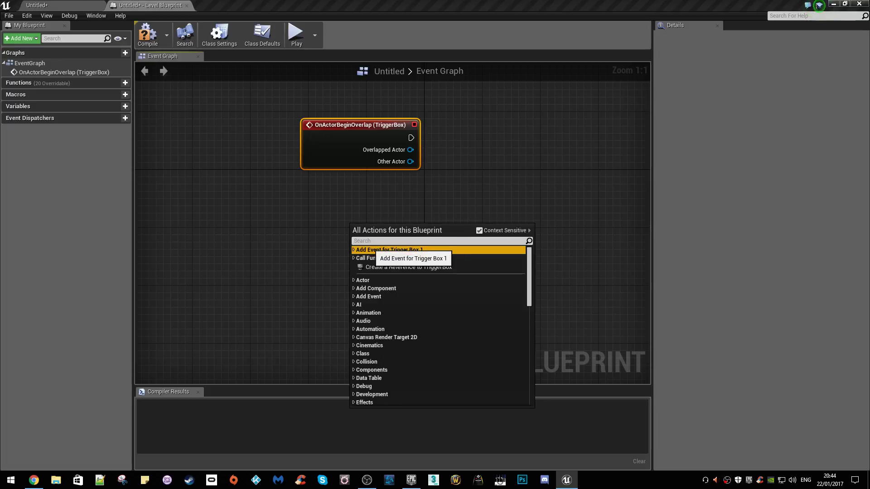
click(378, 250)
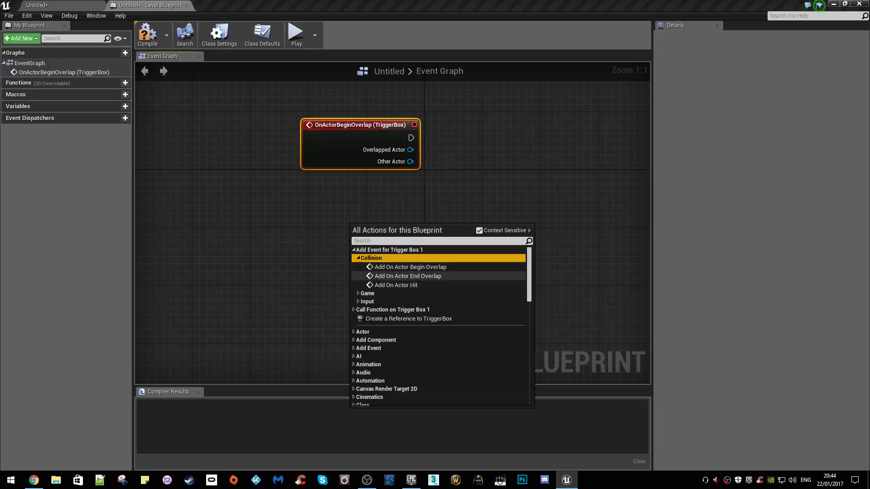
click(408, 276)
drag(367, 227, 317, 211)
right_drag(316, 211, 262, 285)
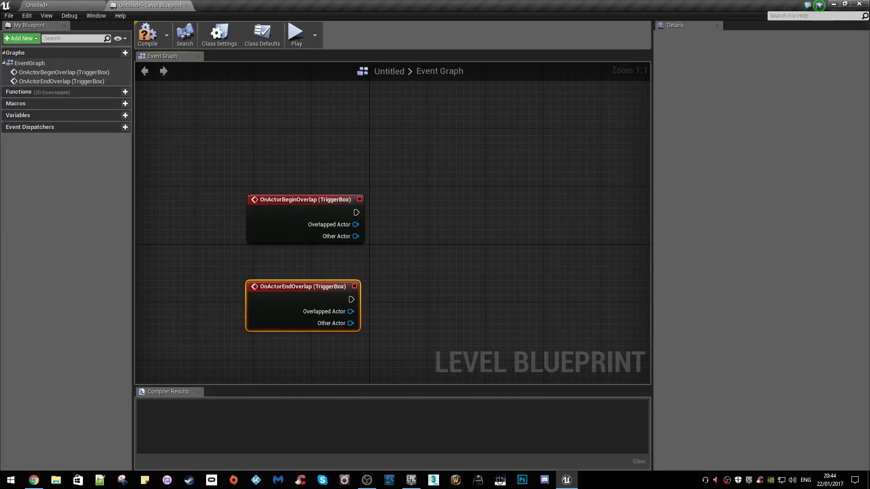
drag(354, 212, 393, 214)
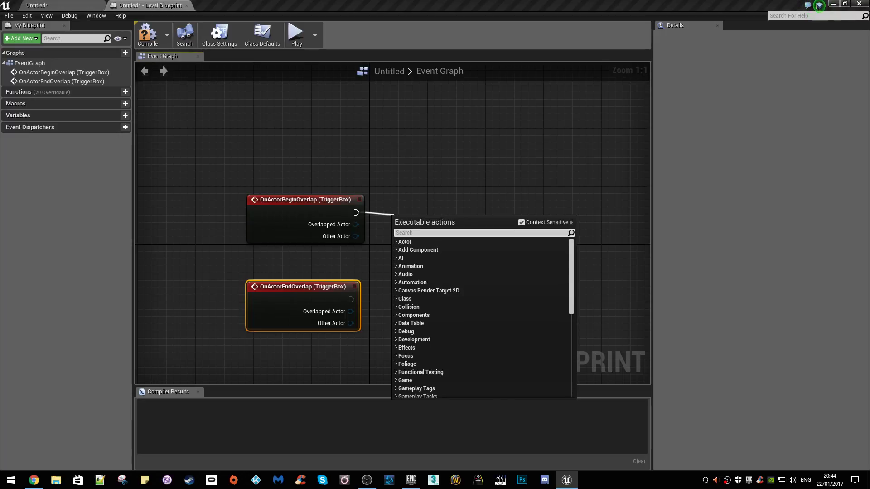
text(play s)
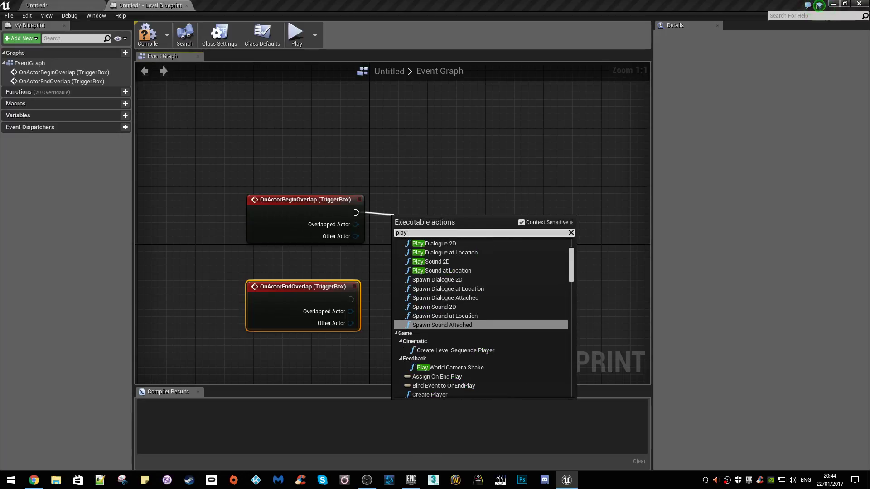
text(ound)
Add a Play Sound at Location node from BeginOverlap and paste a duplicate below it
click(435, 269)
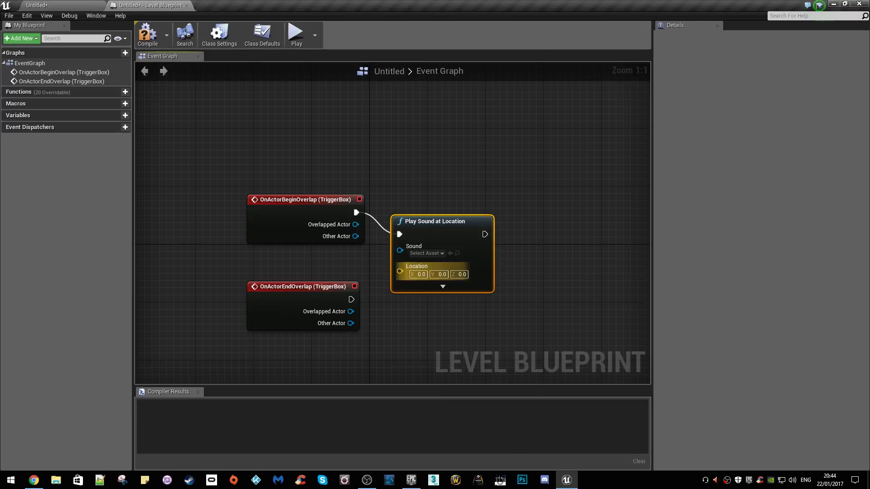
mouse_move(435, 221)
mouse_down()
mouse_move(450, 200)
mouse_move(488, 287)
mouse_up()
key(ctrl+c)
key(ctrl+v)
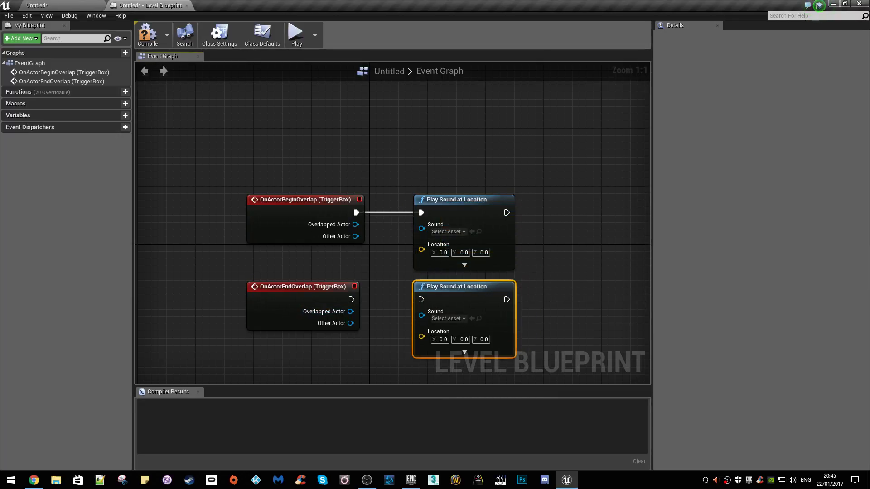
Set the upper Play Sound at Location node's Sound to whatubuying_Cue
click(447, 231)
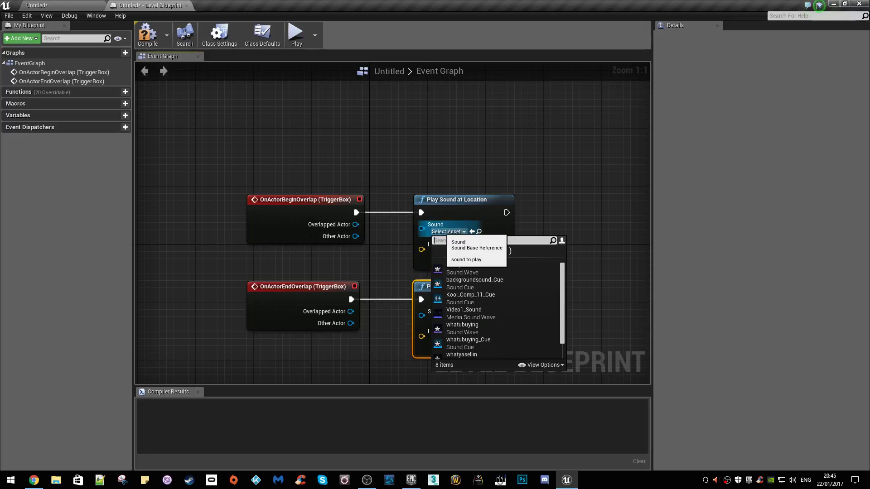
click(448, 232)
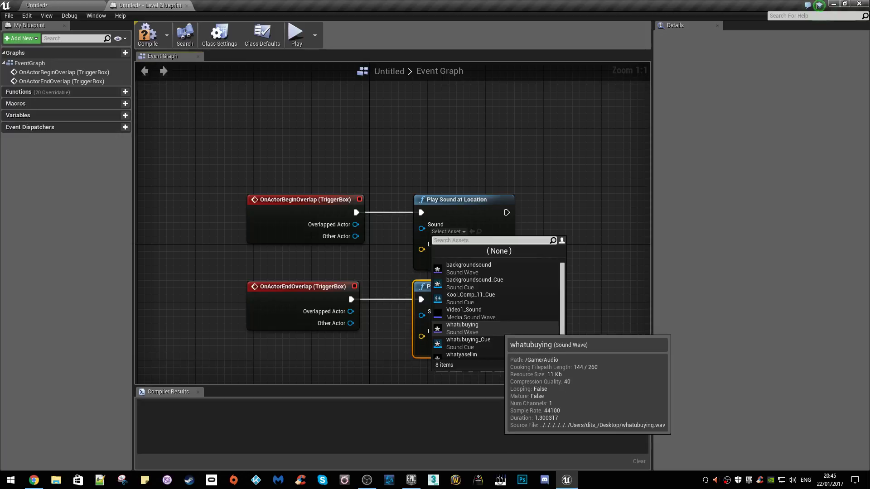
click(469, 343)
click(447, 319)
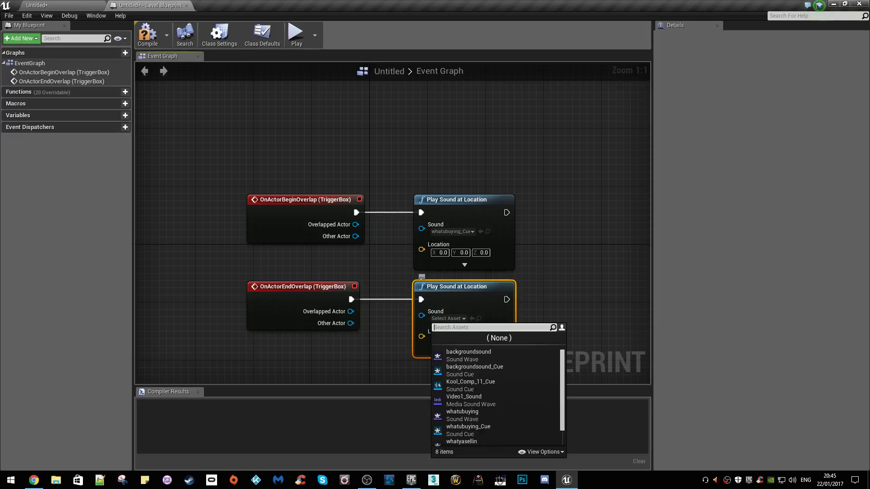
scroll(469, 408, down, 3)
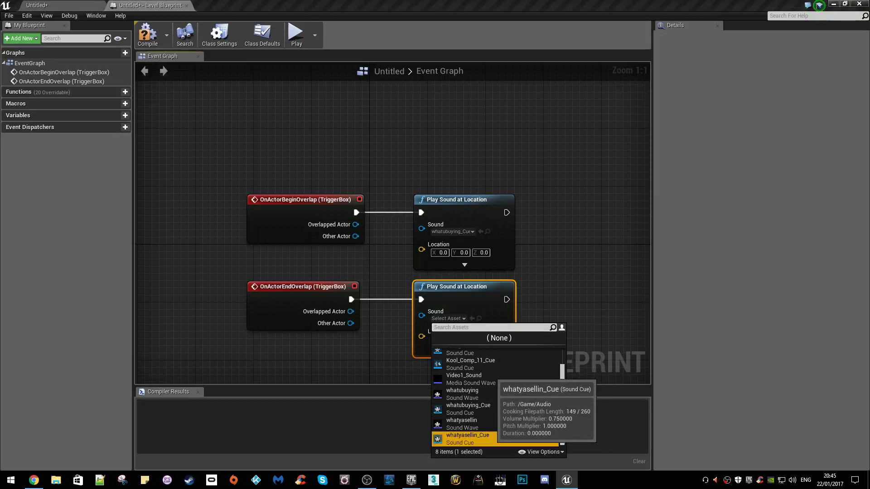
Set the lower node's Sound to whatyasellin_Cue and start Play from the level editor
click(467, 436)
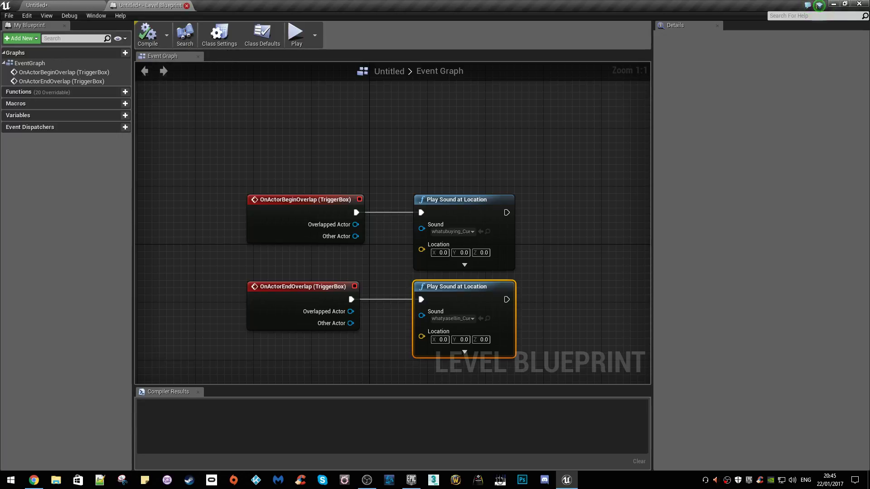
click(38, 5)
click(433, 33)
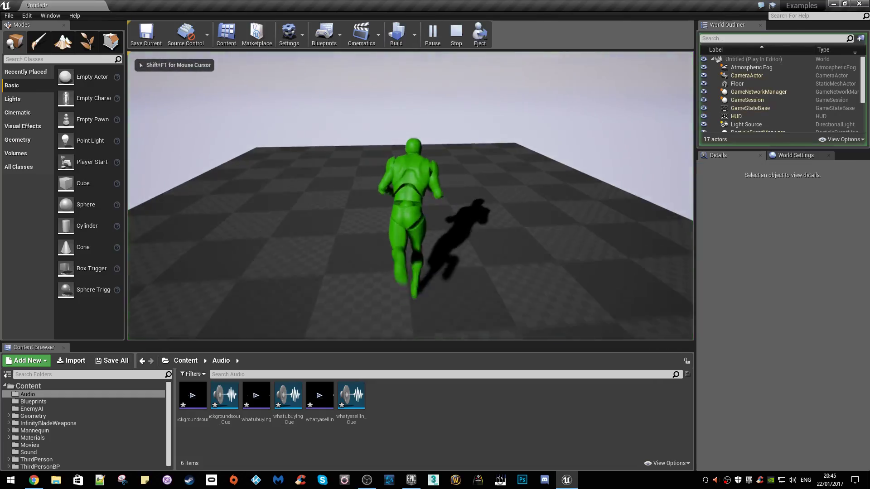
Run the character through the trigger box and around the level, then exit play
key(w)
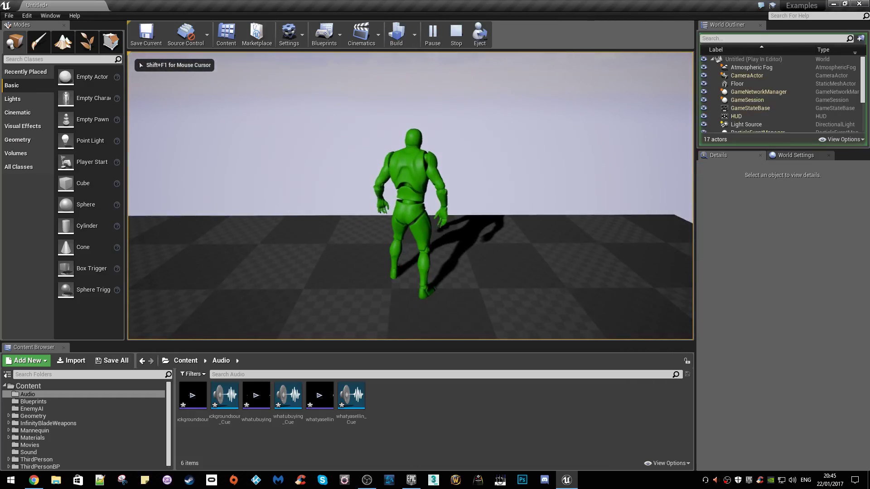
key(a)
key(s)
key(a)
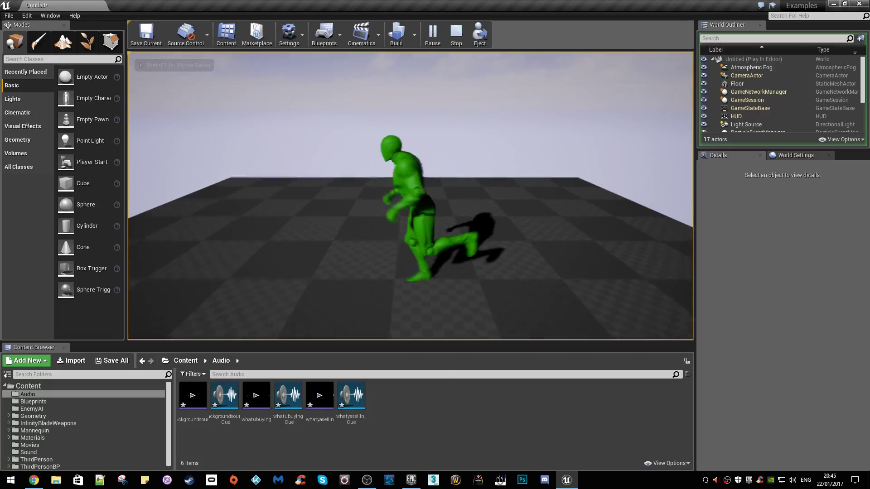
key(w)
key(s)
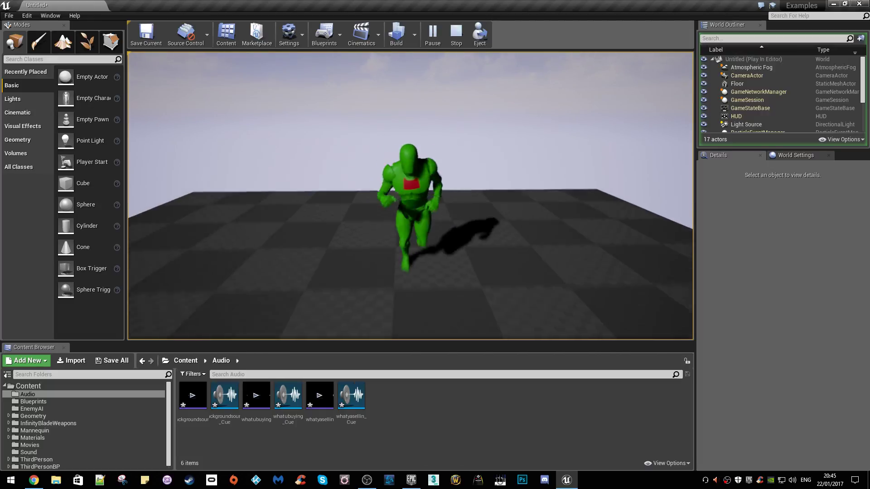
key(Escape)
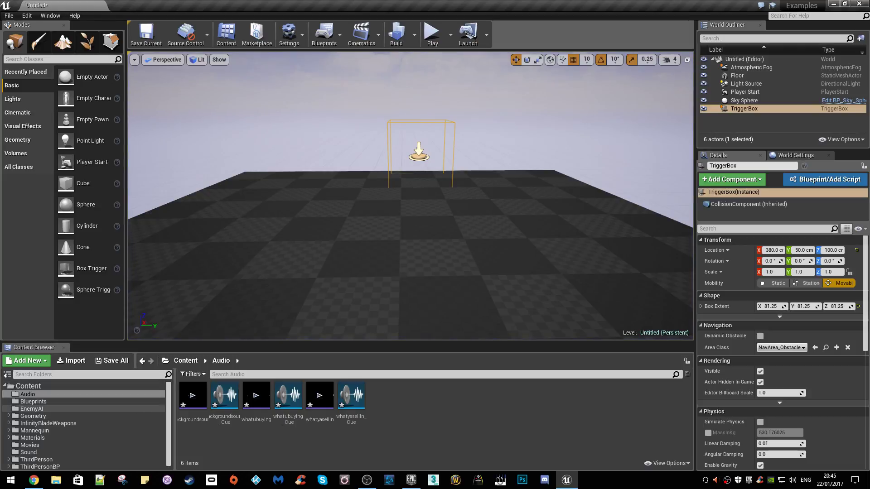
Place SK_Mannequin from Mannequin/Character/Mesh into the level, rotated 90 degrees on Z
click(32, 437)
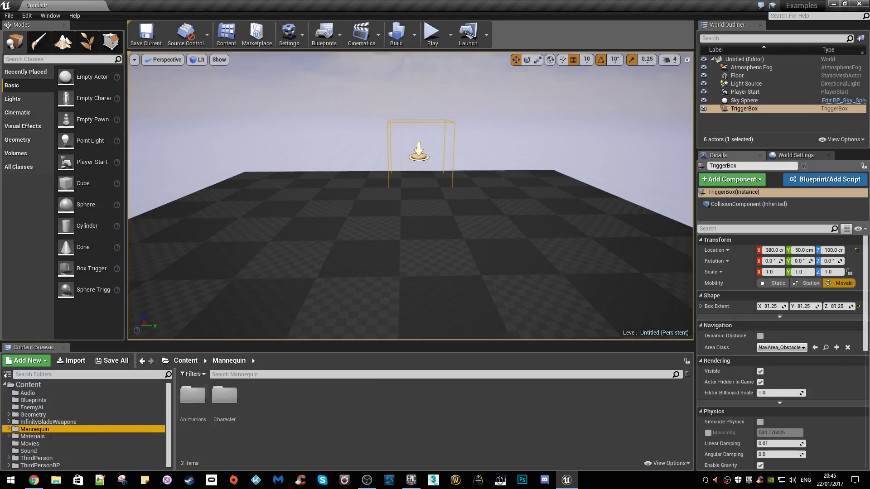
double_click(224, 396)
click(224, 396)
double_click(225, 396)
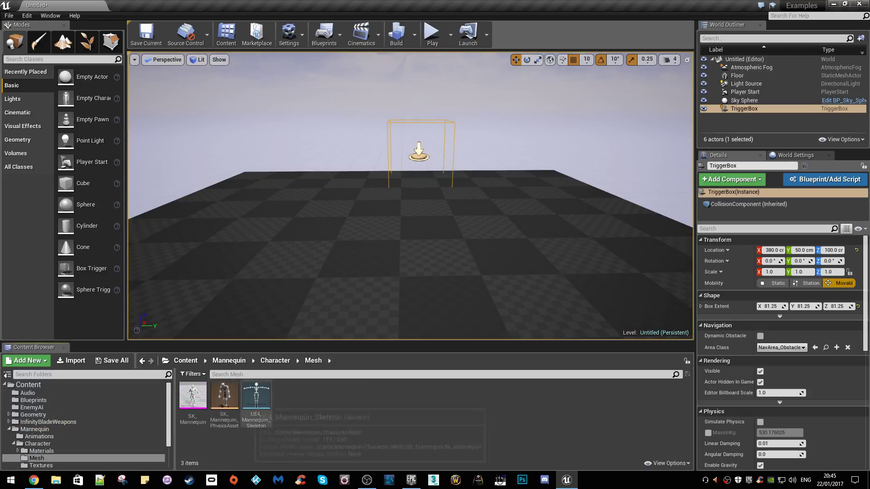
drag(193, 398, 419, 180)
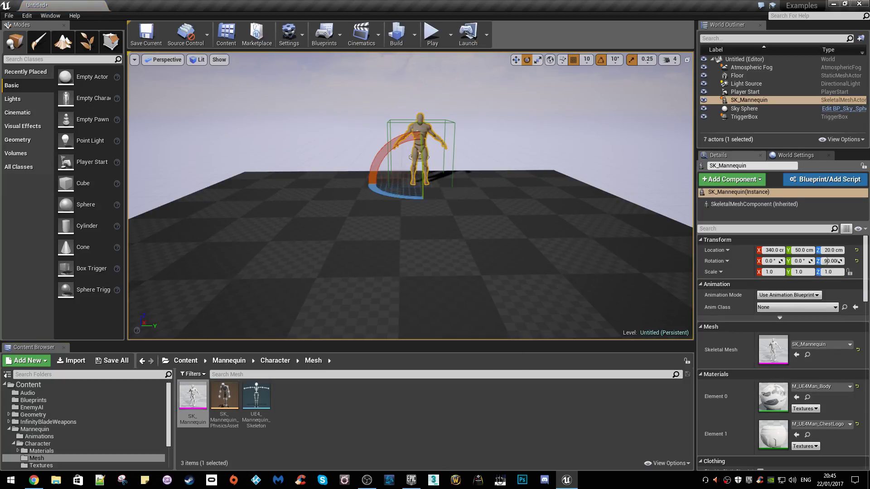
right_drag(444, 116, 444, 116)
key(r)
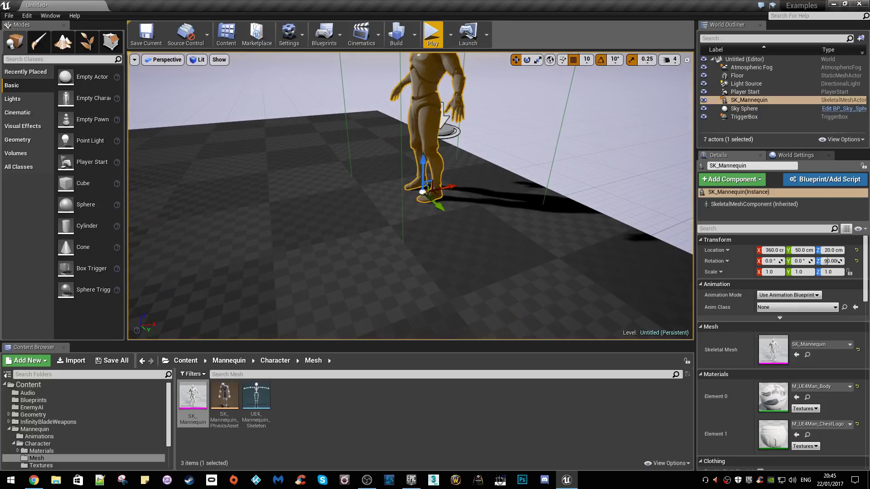
Play the level, run up to the mannequin and away, then exit play
click(431, 33)
key(w)
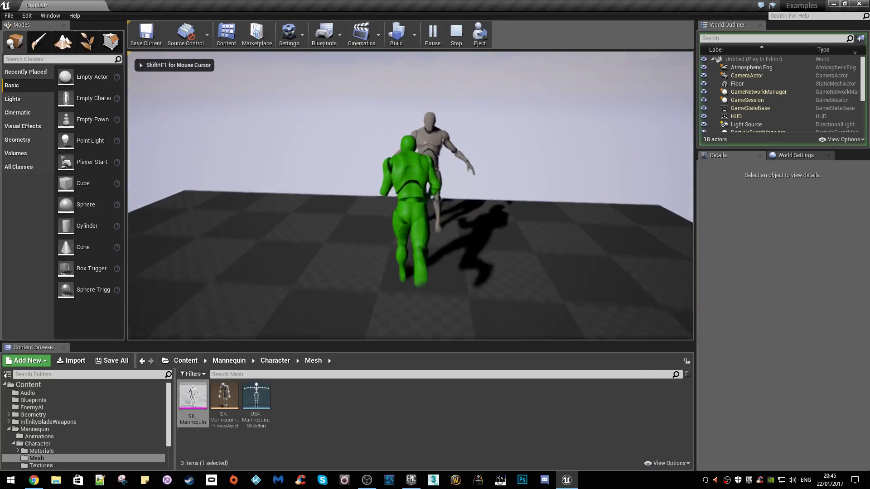
key(s)
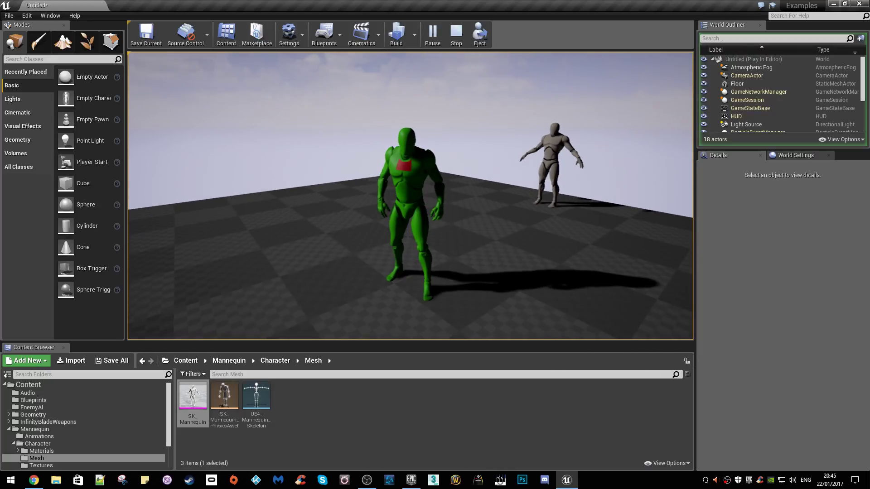
key(Escape)
Open backgroundsound_Cue from the Audio folder and drag Output right and Wave Player left
click(29, 384)
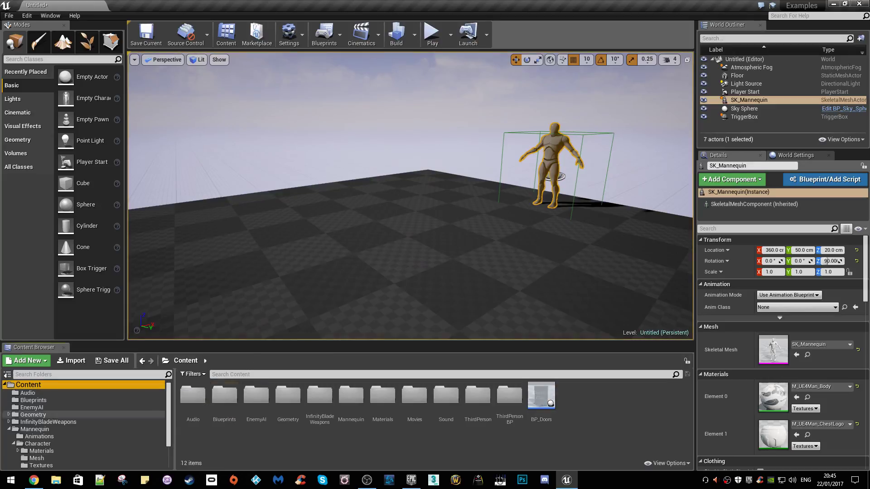
click(27, 393)
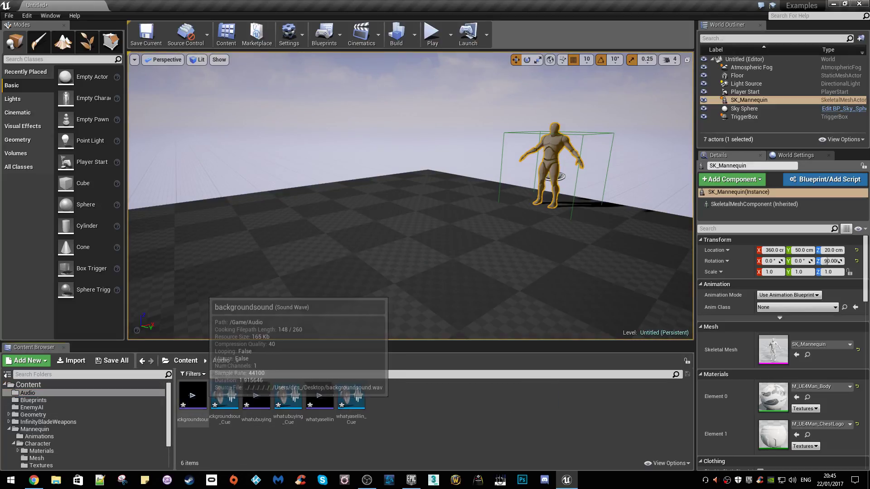
double_click(225, 398)
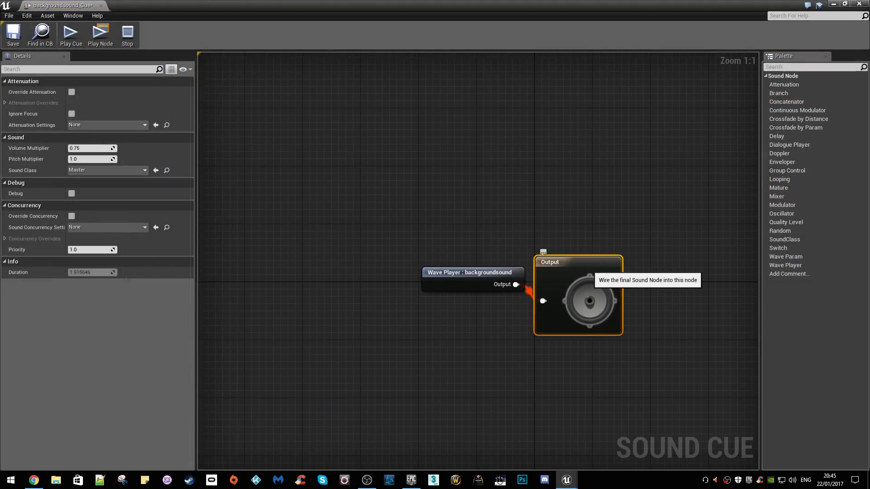
drag(590, 271, 655, 253)
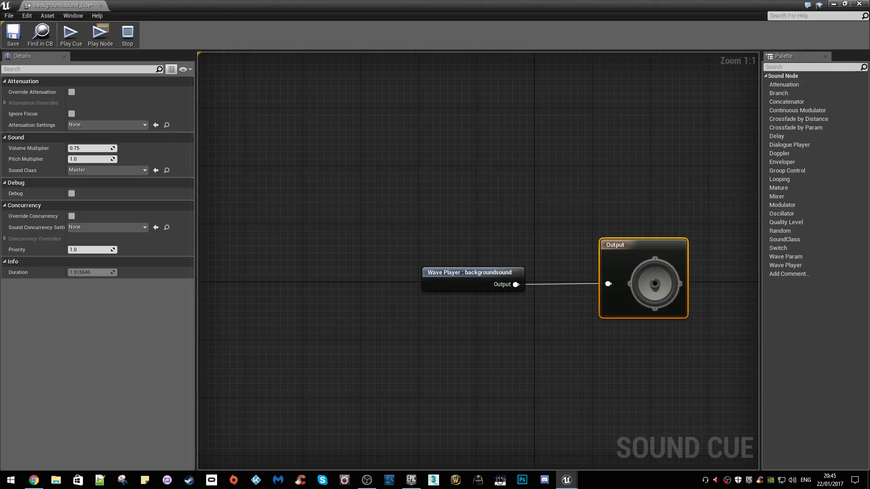
drag(428, 273, 338, 268)
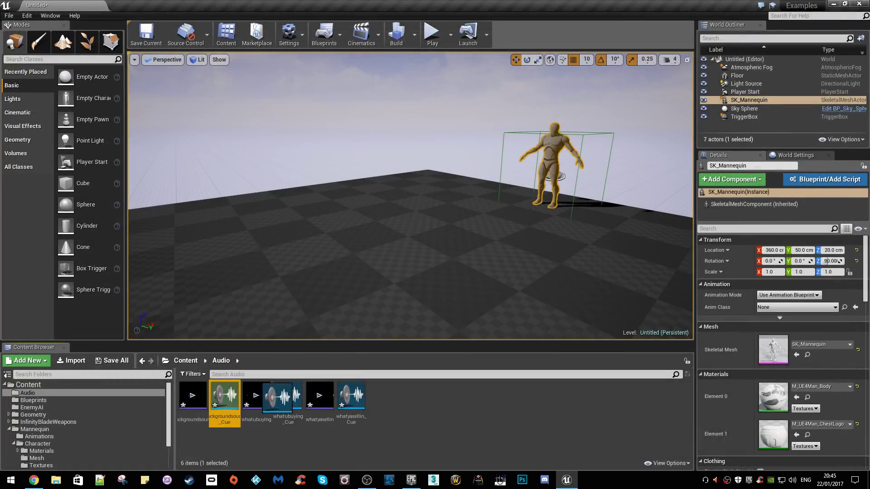
Drop backgroundsound_Cue into the level as an ambient sound and play-test it
drag(224, 397, 230, 230)
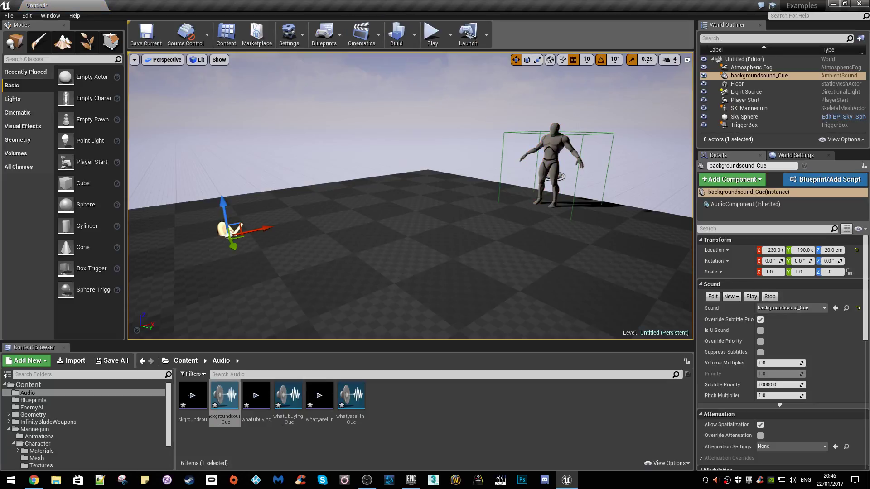
click(432, 34)
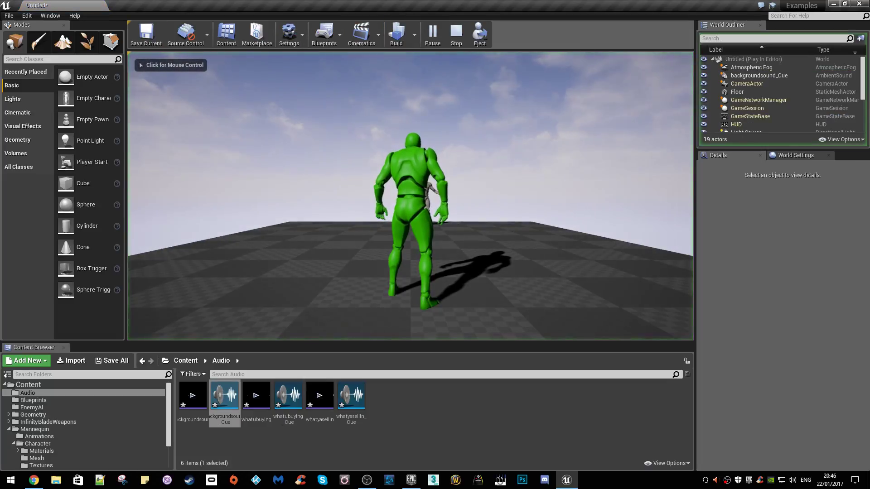
click(410, 195)
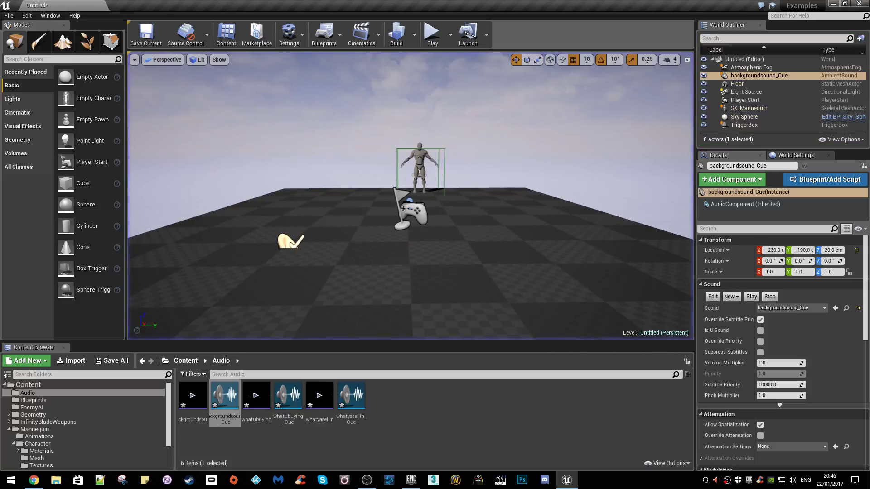
In backgroundsound_Cue, add a Looping node fed by the Wave Player and wired to Output
double_click(224, 397)
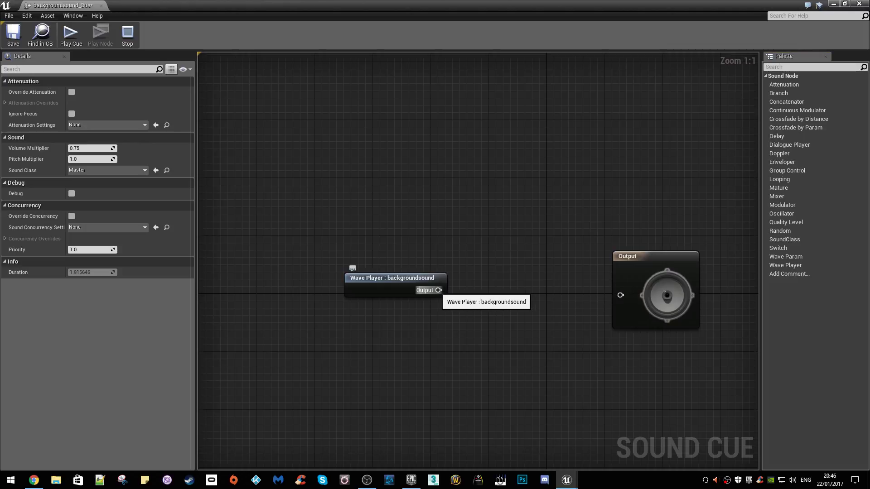
mouse_move(408, 282)
mouse_down()
mouse_move(304, 290)
mouse_move(406, 299)
mouse_up()
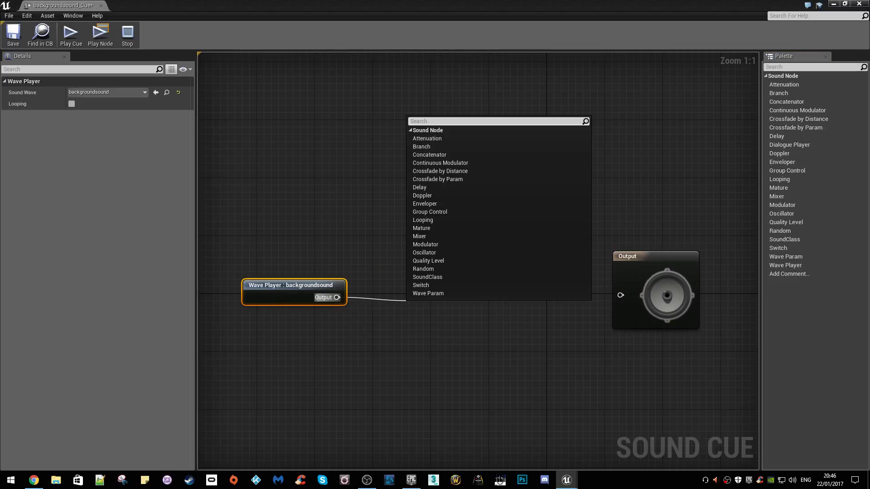
text(loop)
key(Return)
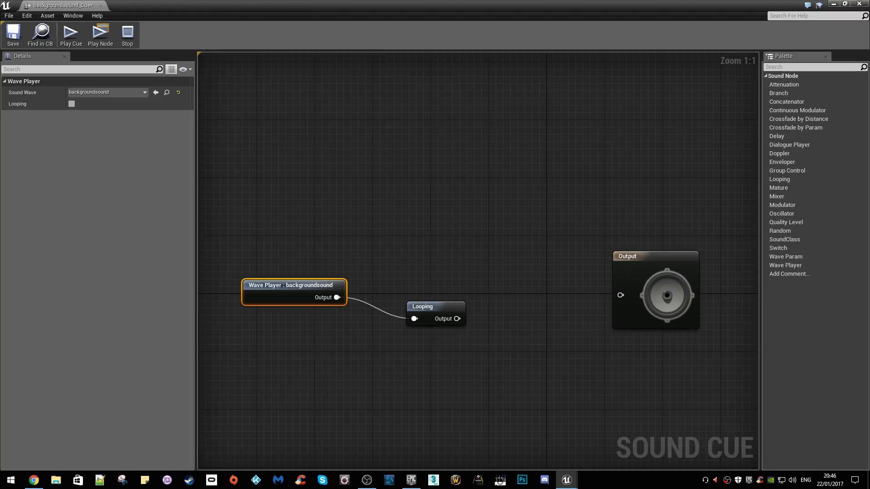
drag(457, 318, 620, 295)
click(683, 298)
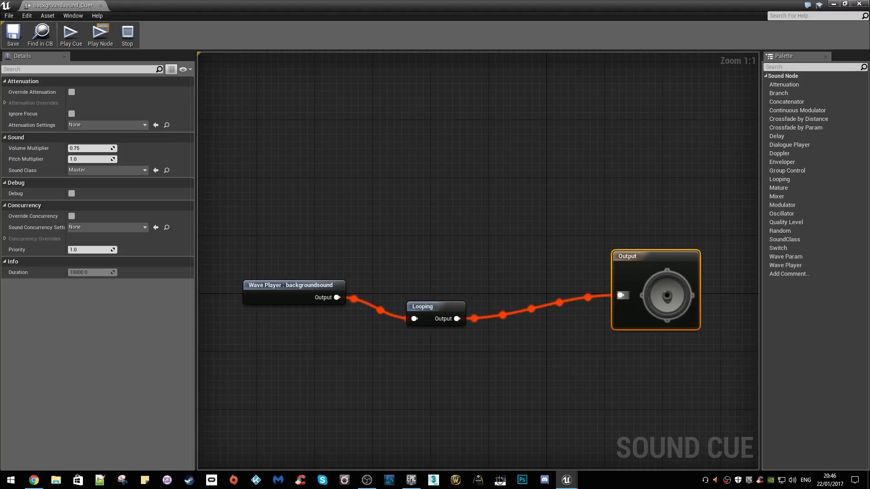
drag(442, 311, 460, 302)
alt+click(461, 312)
Add a Delay node after the Wave Player and wire it into the Looping node
drag(336, 298, 359, 113)
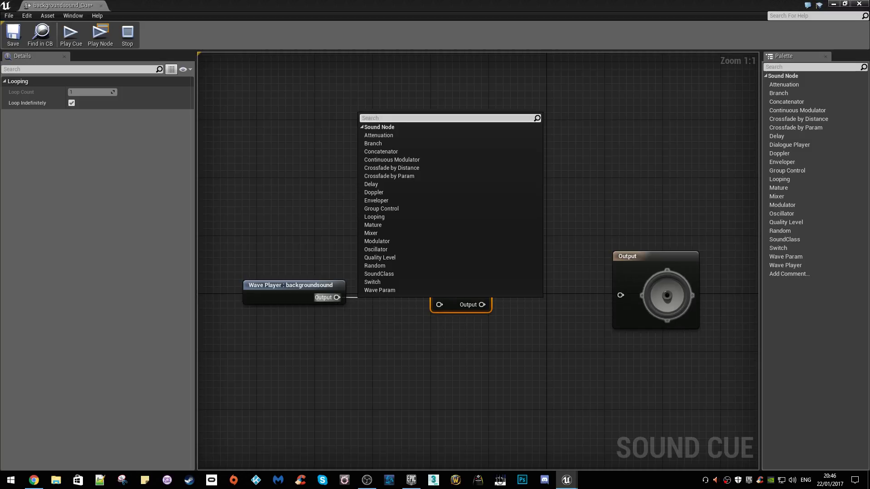
text(delay)
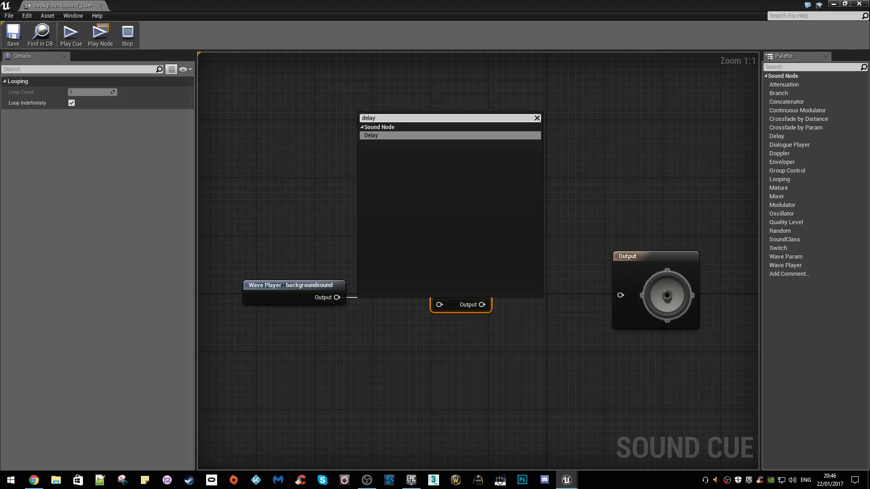
key(Return)
mouse_move(409, 315)
mouse_down()
mouse_move(439, 304)
mouse_move(619, 295)
mouse_up()
drag(447, 293, 453, 307)
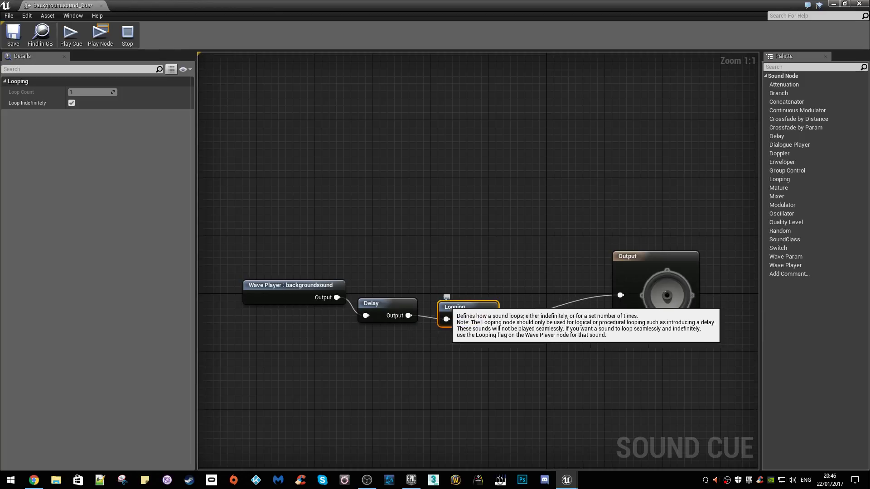
Set the Delay node's minimum and maximum delay to 0.1, previewing the cue
click(391, 304)
click(74, 91)
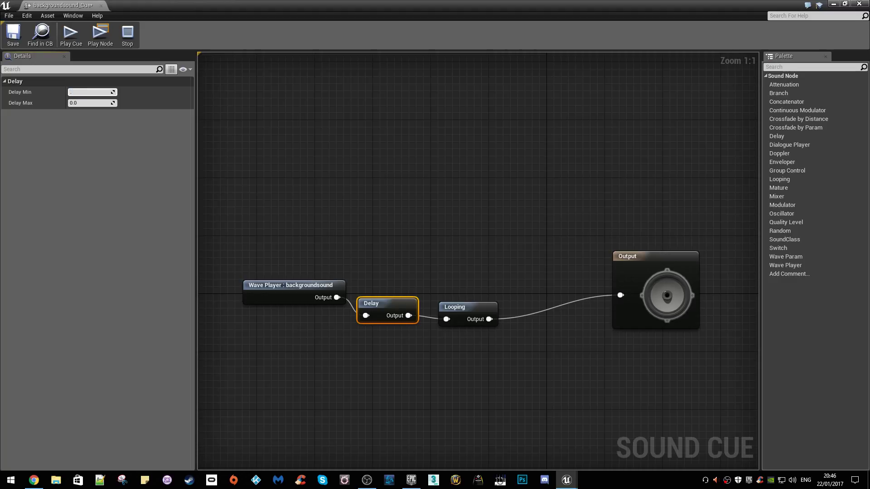
text(0.5)
key(End)
click(631, 293)
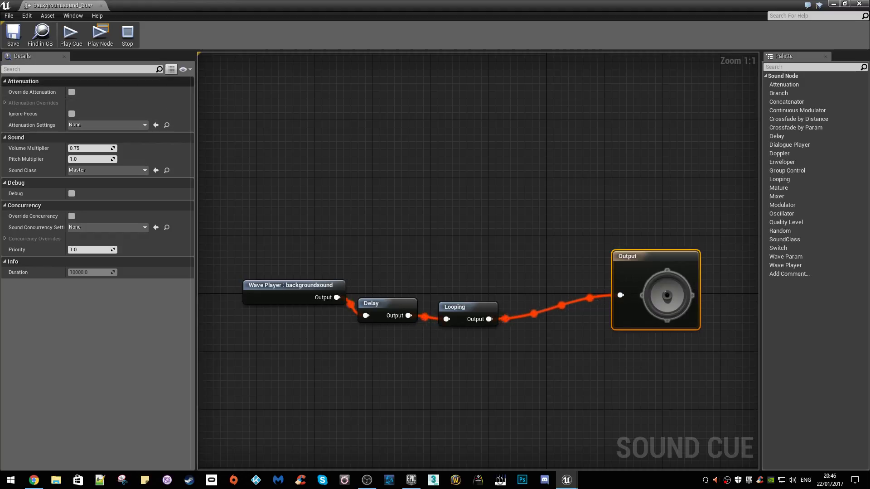
click(127, 34)
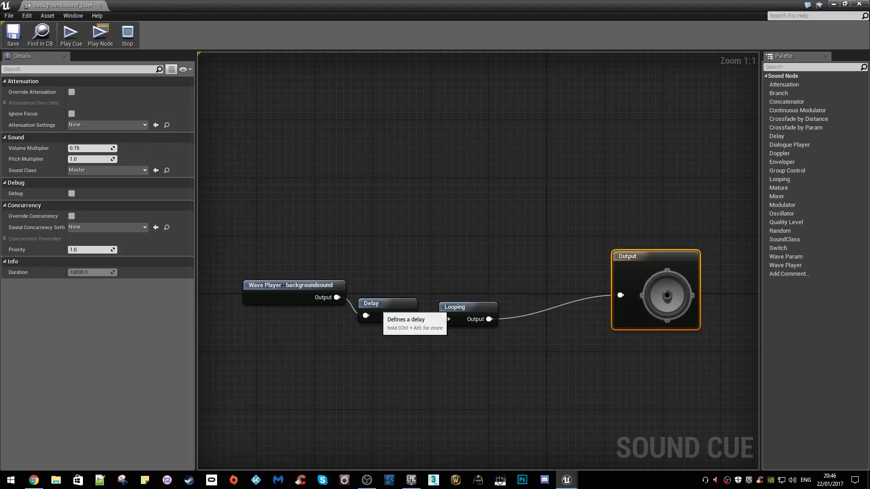
click(383, 309)
click(73, 92)
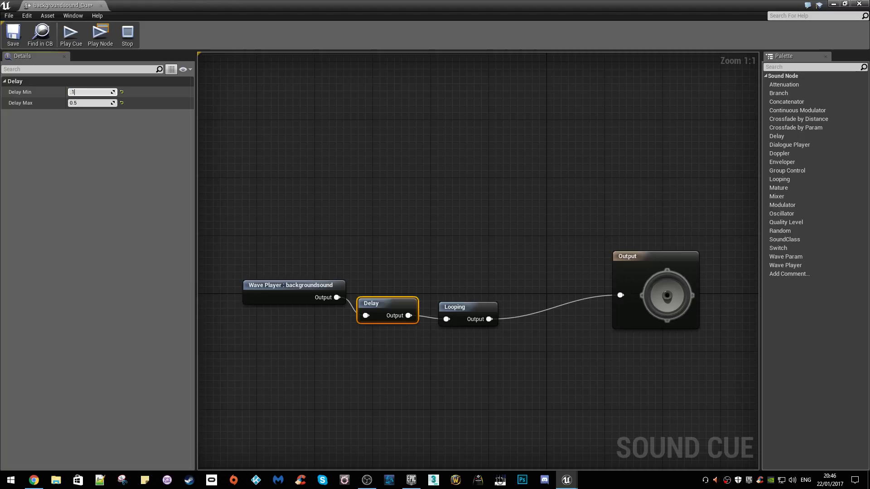
click(76, 102)
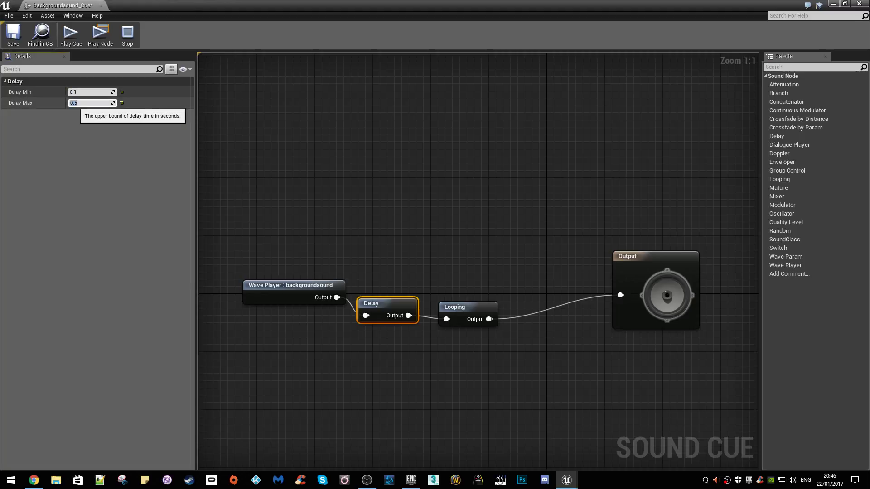
text(0.1)
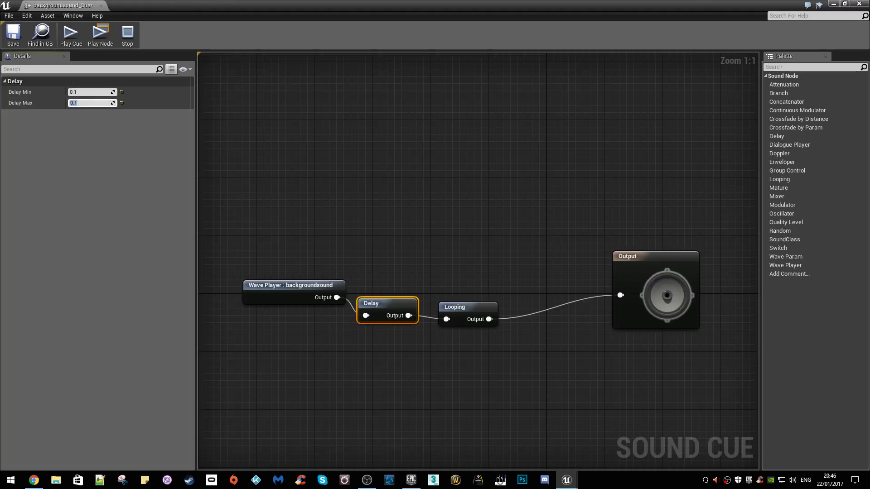
key(space)
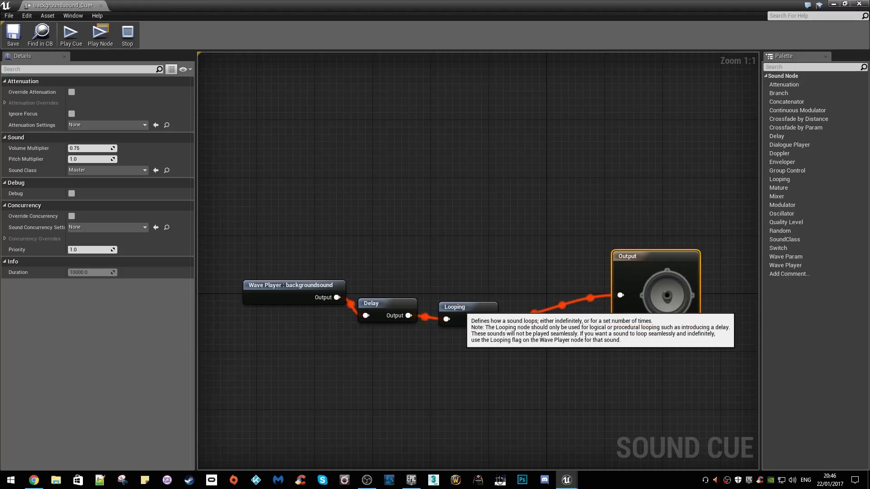
drag(446, 301, 512, 290)
Add a Modulator node after Delay and wire it into the Looping node
drag(408, 316, 438, 315)
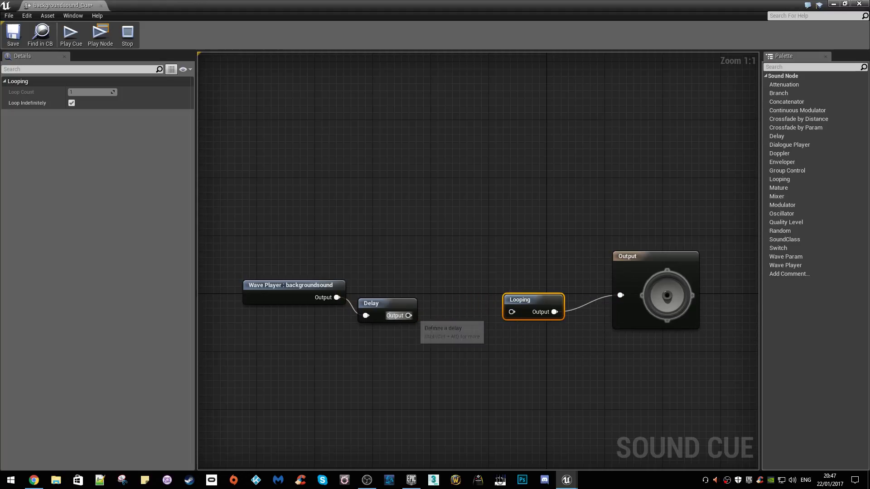
click(469, 259)
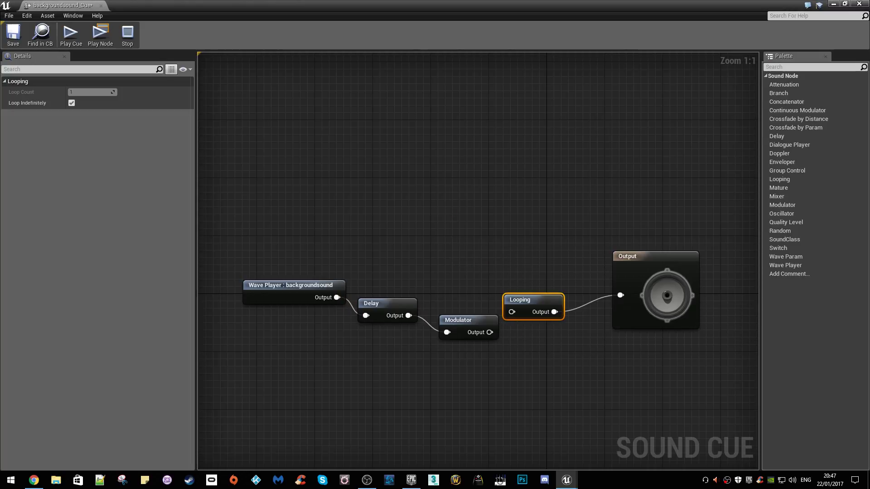
mouse_move(459, 320)
mouse_down()
mouse_move(451, 315)
mouse_move(513, 315)
mouse_up()
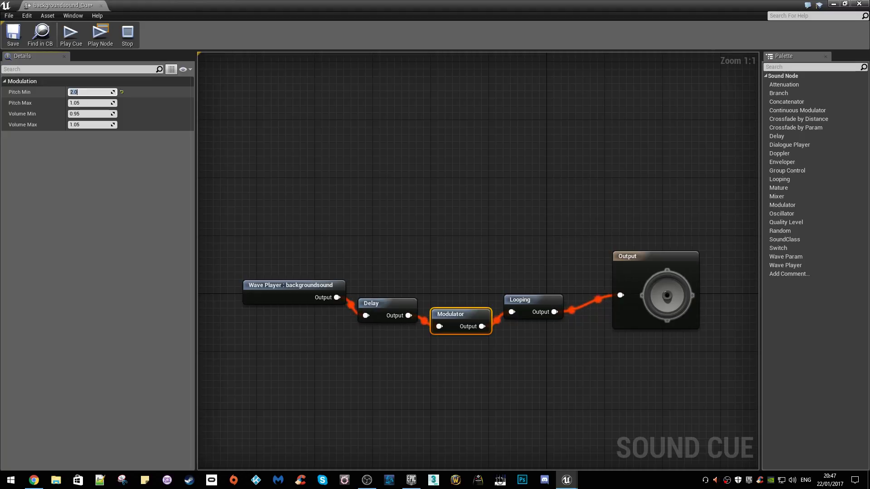
Set the Modulator's Pitch Min and Pitch Max to 1.2
key(Tab)
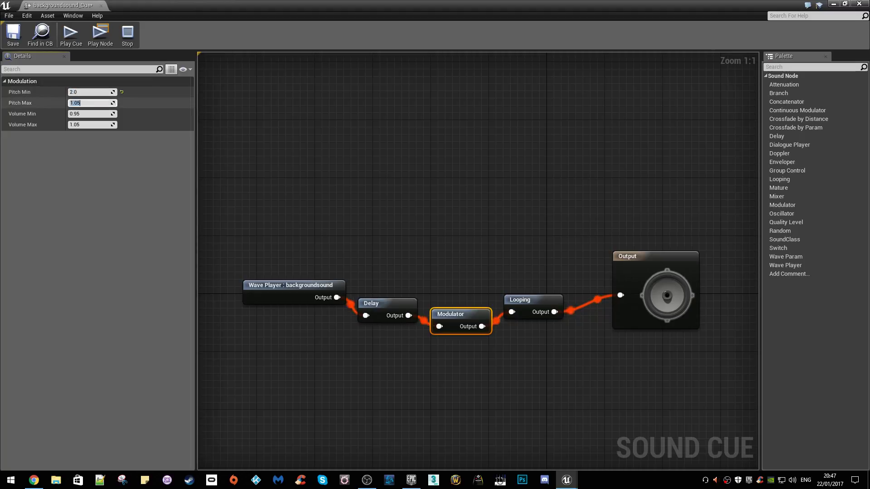
key(shift+Tab)
text(1)
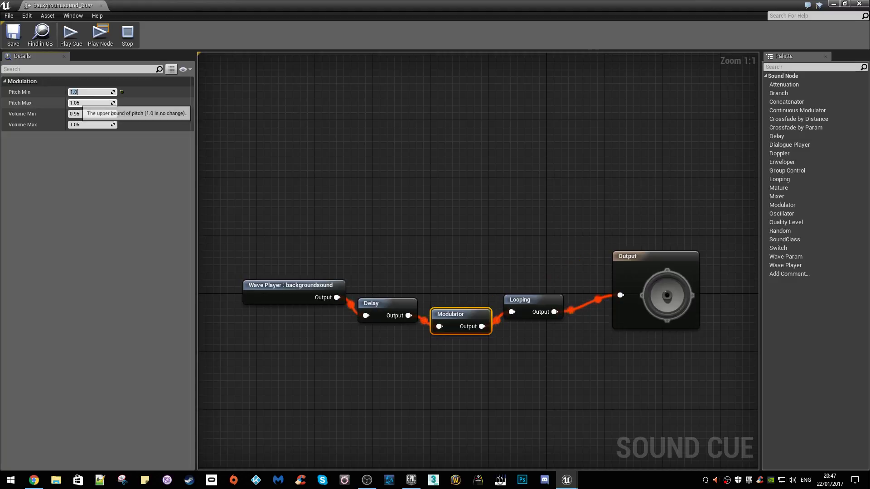
key(Tab)
text(1)
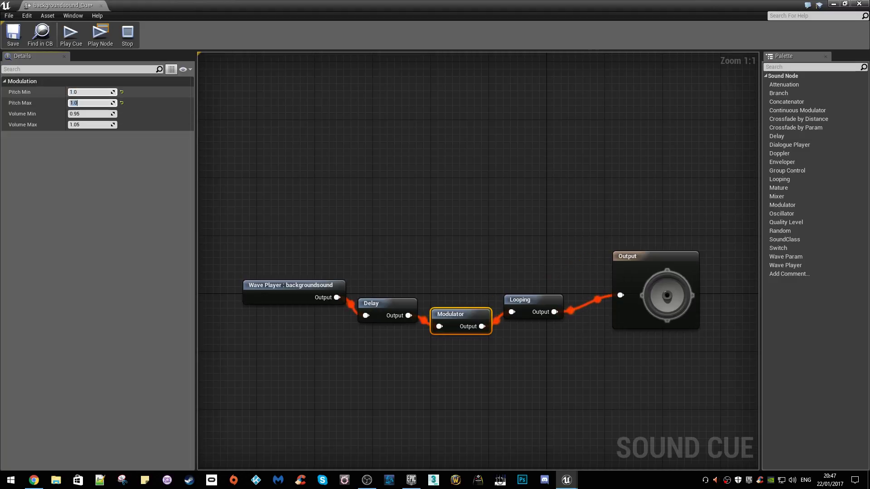
key(shift+Tab)
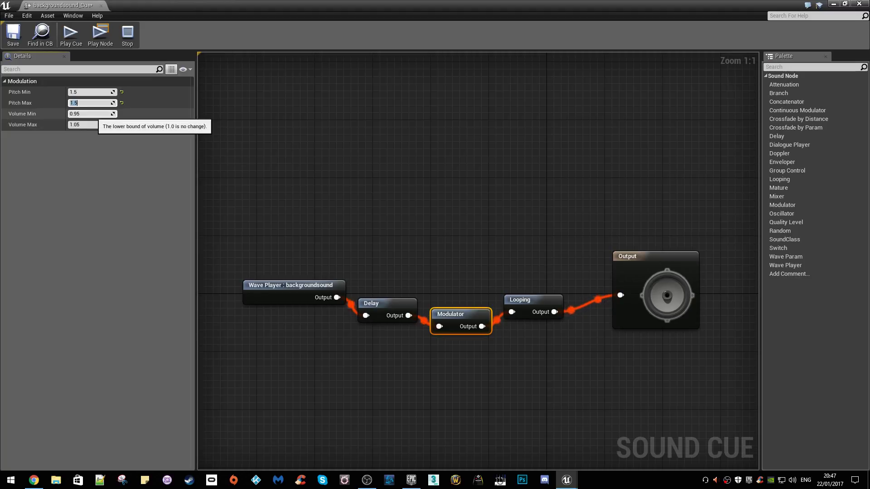
click(92, 92)
text(1.2)
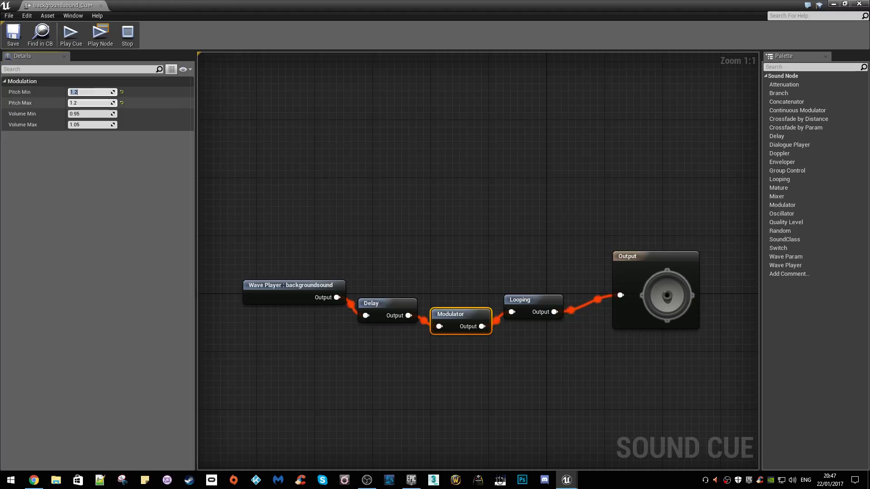
key(Return)
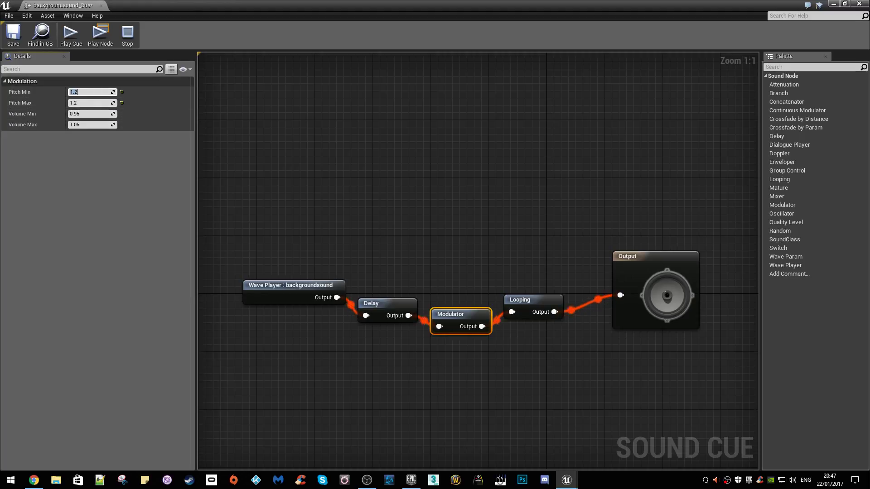
Switch back to the level editor and start a play-in-editor session
click(100, 34)
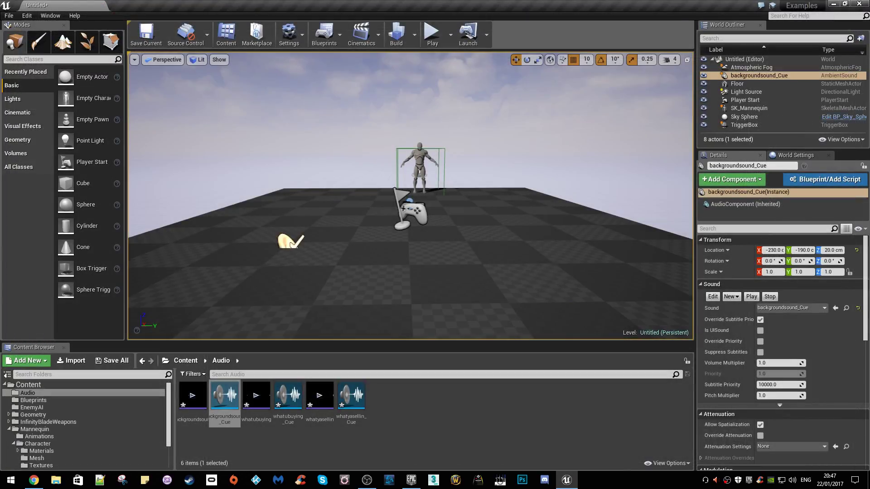
click(432, 33)
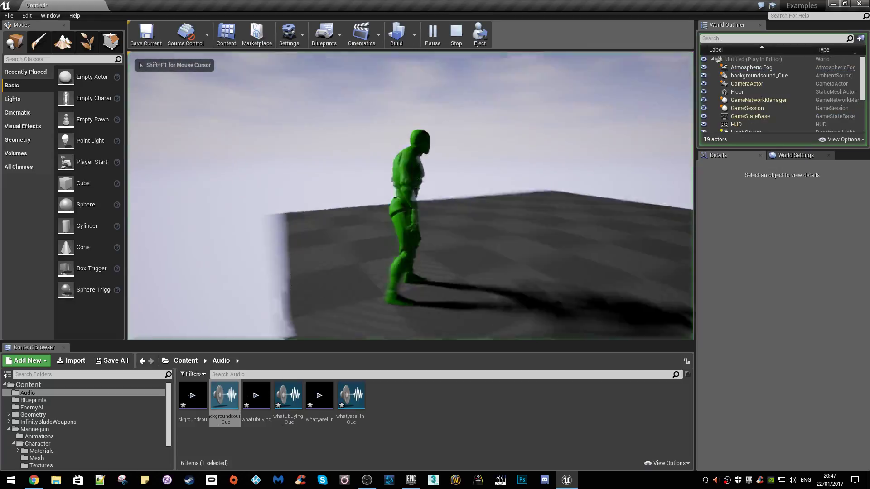